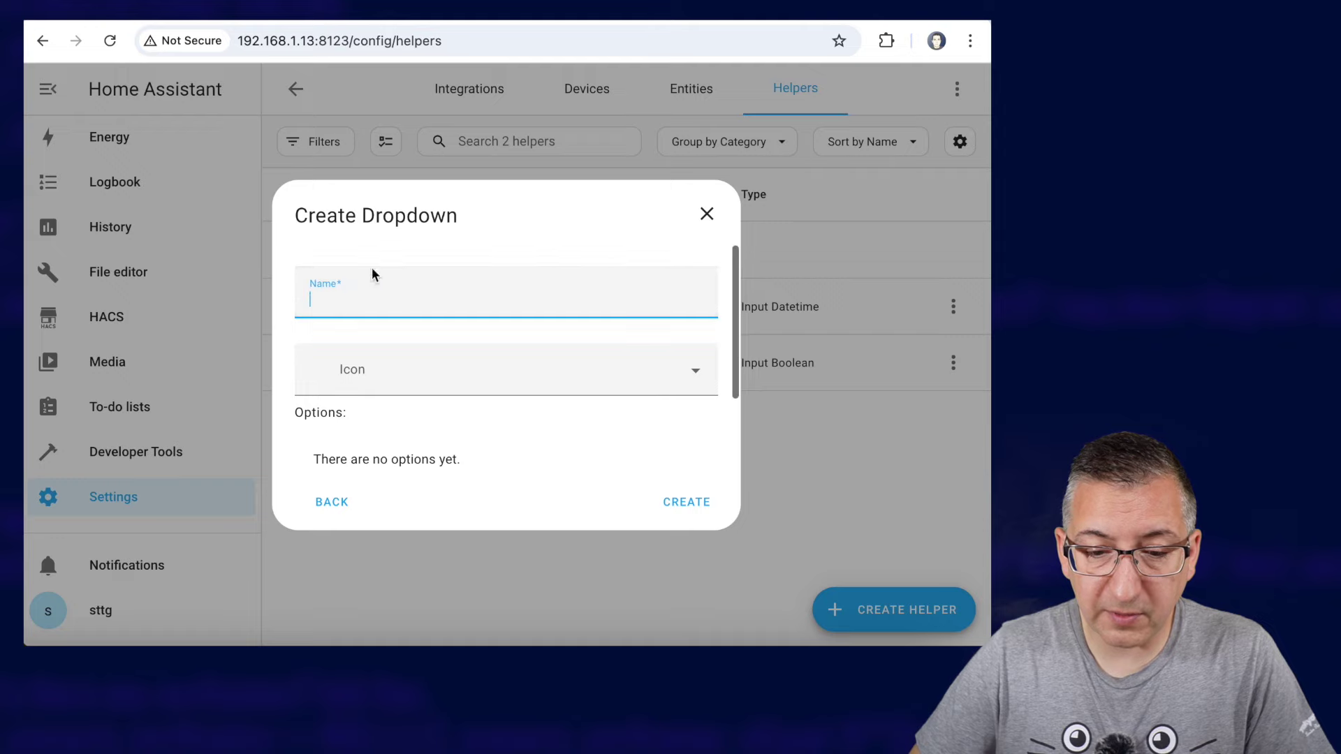
# Name the new dropdown helper "Free Electricity - Session Length"
pyautogui.write('Free E')
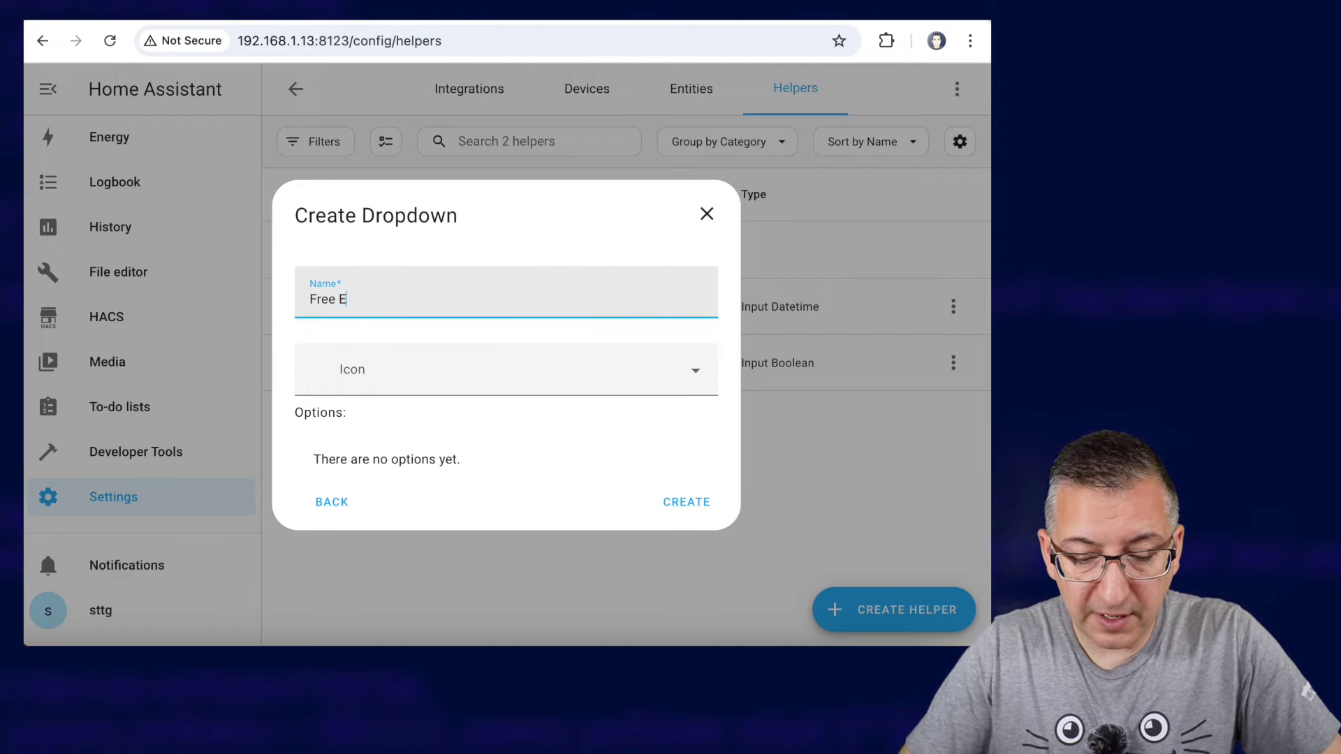
pyautogui.write('lectricity - Session Le')
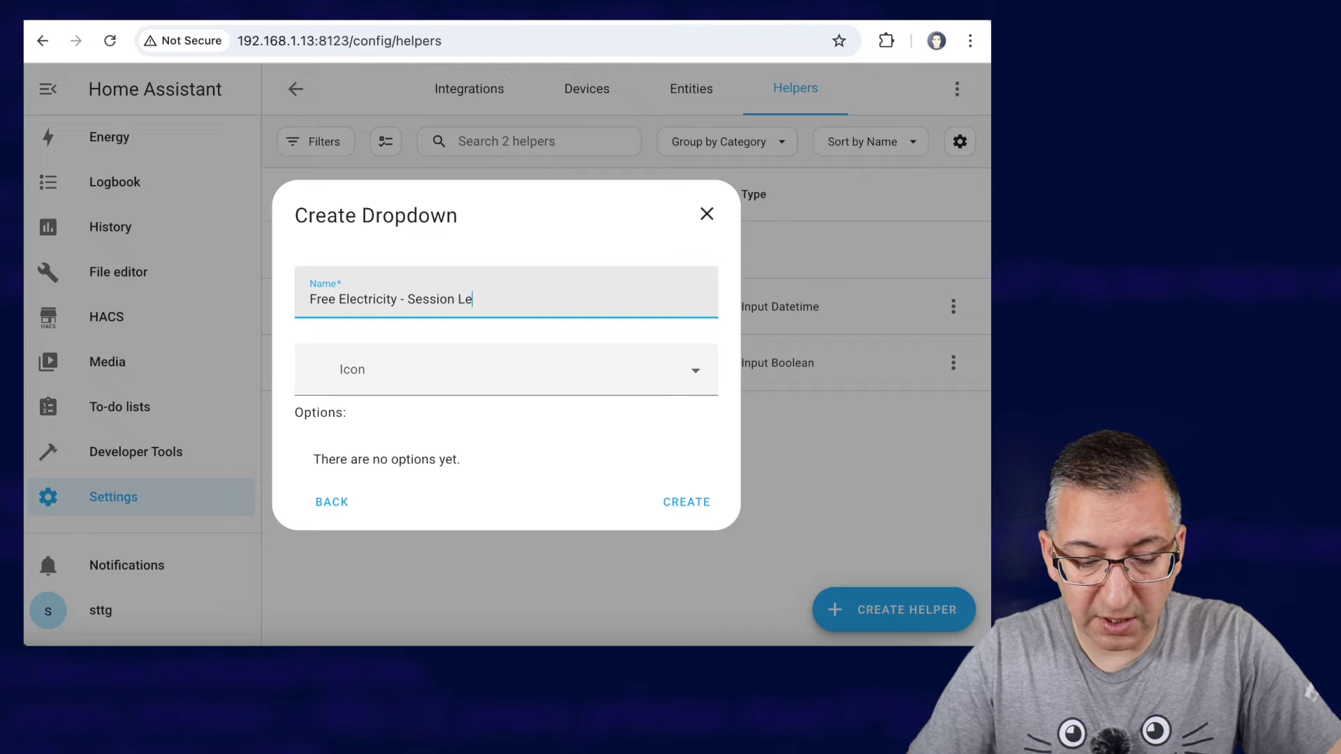
pyautogui.write('ngth')
# Add the options 60, 90 and 120 to the dropdown helper and create it
pyautogui.scroll(-2, 419, 377)
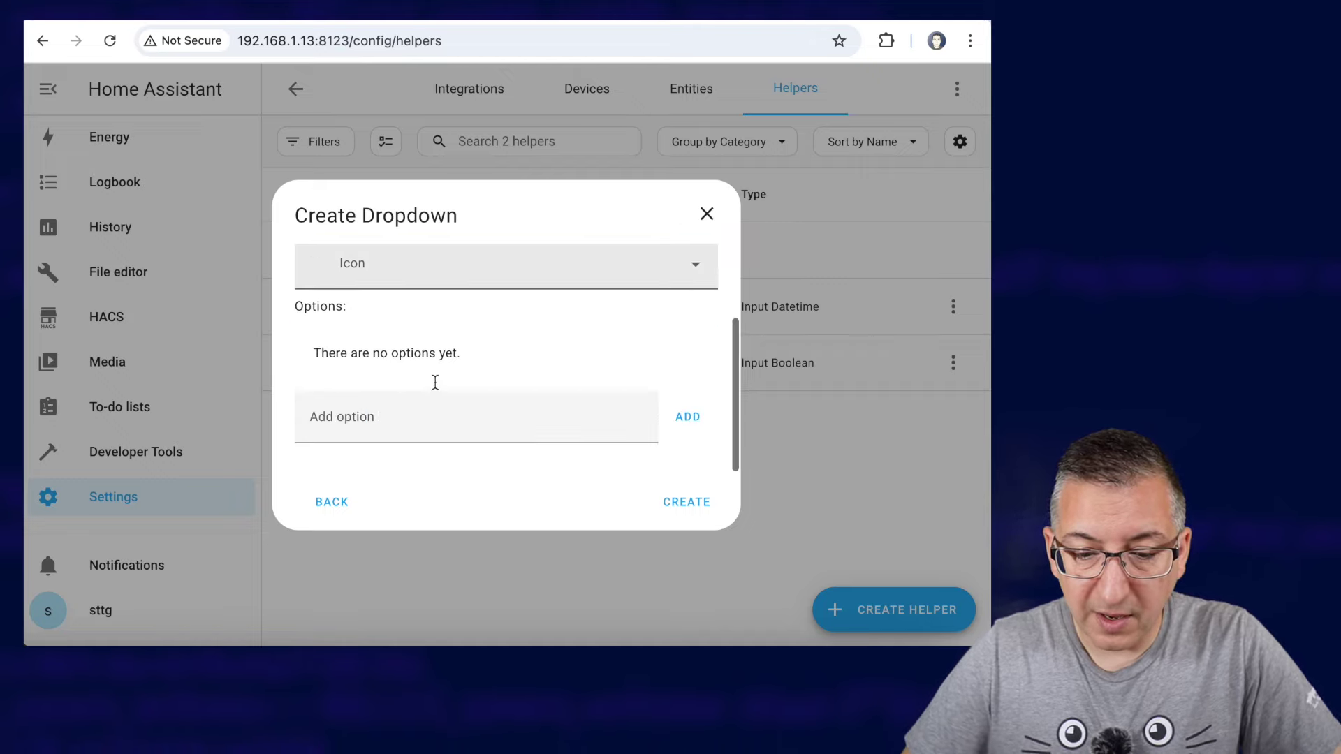
pyautogui.click(387, 417)
pyautogui.write('60')
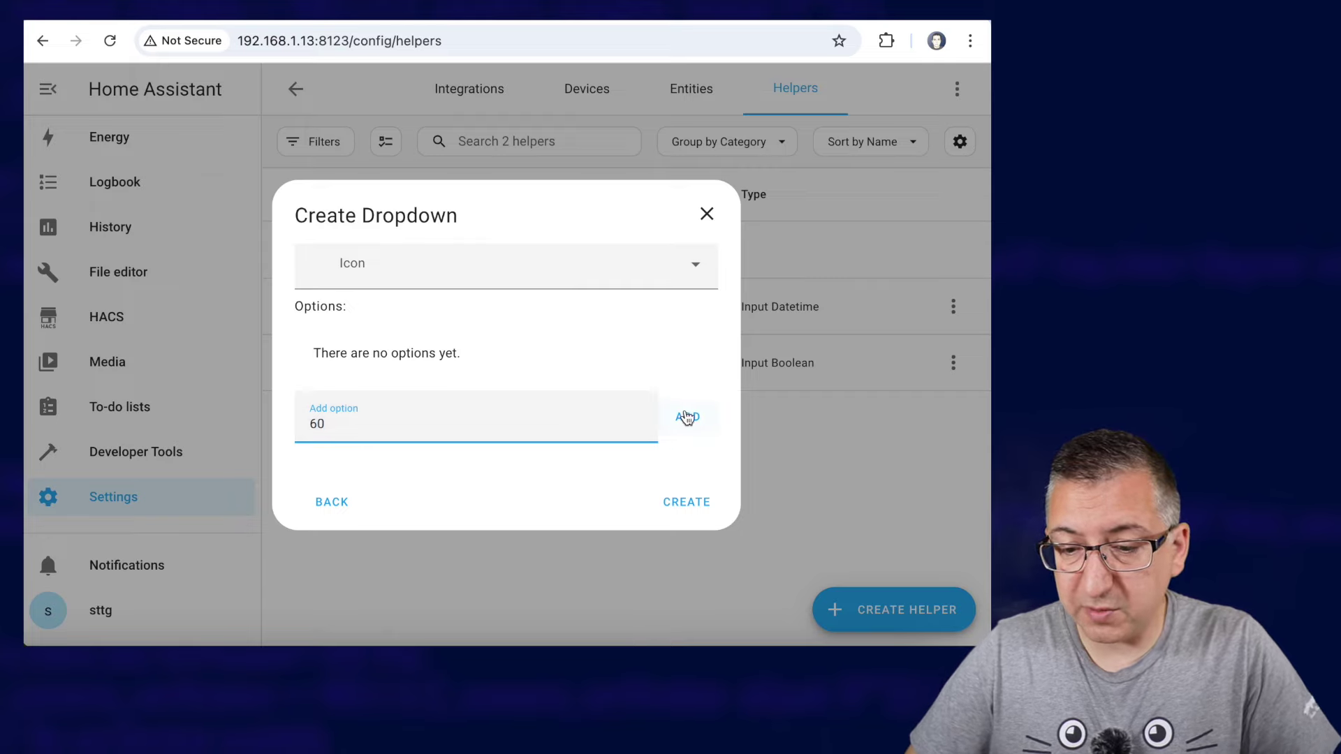
pyautogui.click(688, 417)
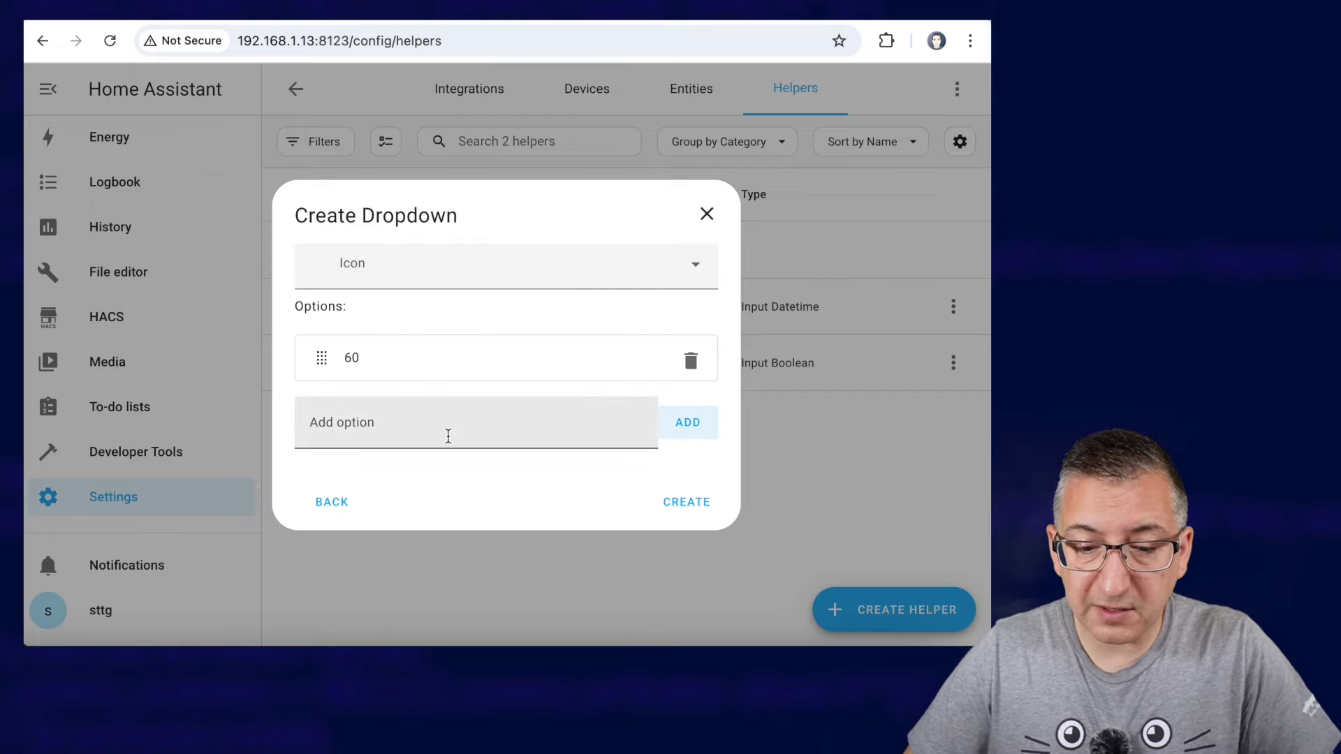
pyautogui.click(448, 435)
pyautogui.write('90')
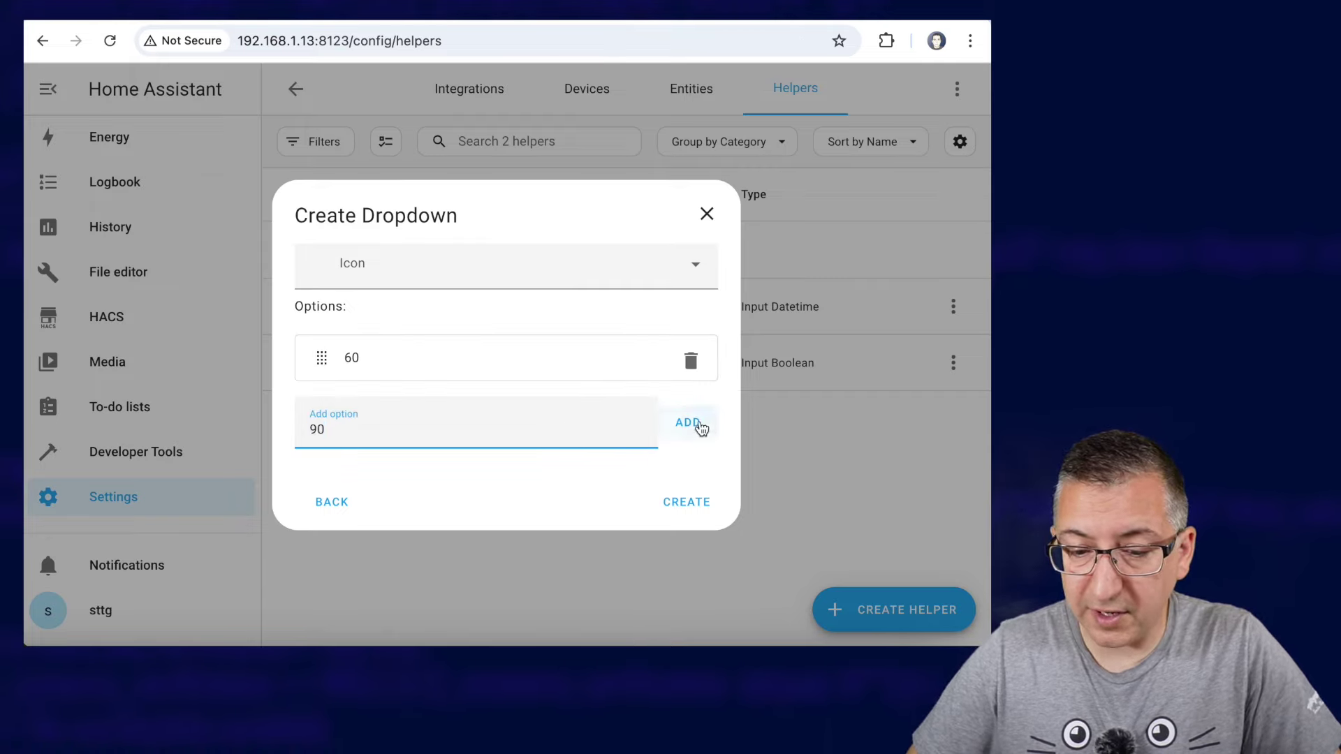
pyautogui.click(690, 424)
pyautogui.scroll(-2, 412, 461)
pyautogui.click(396, 418)
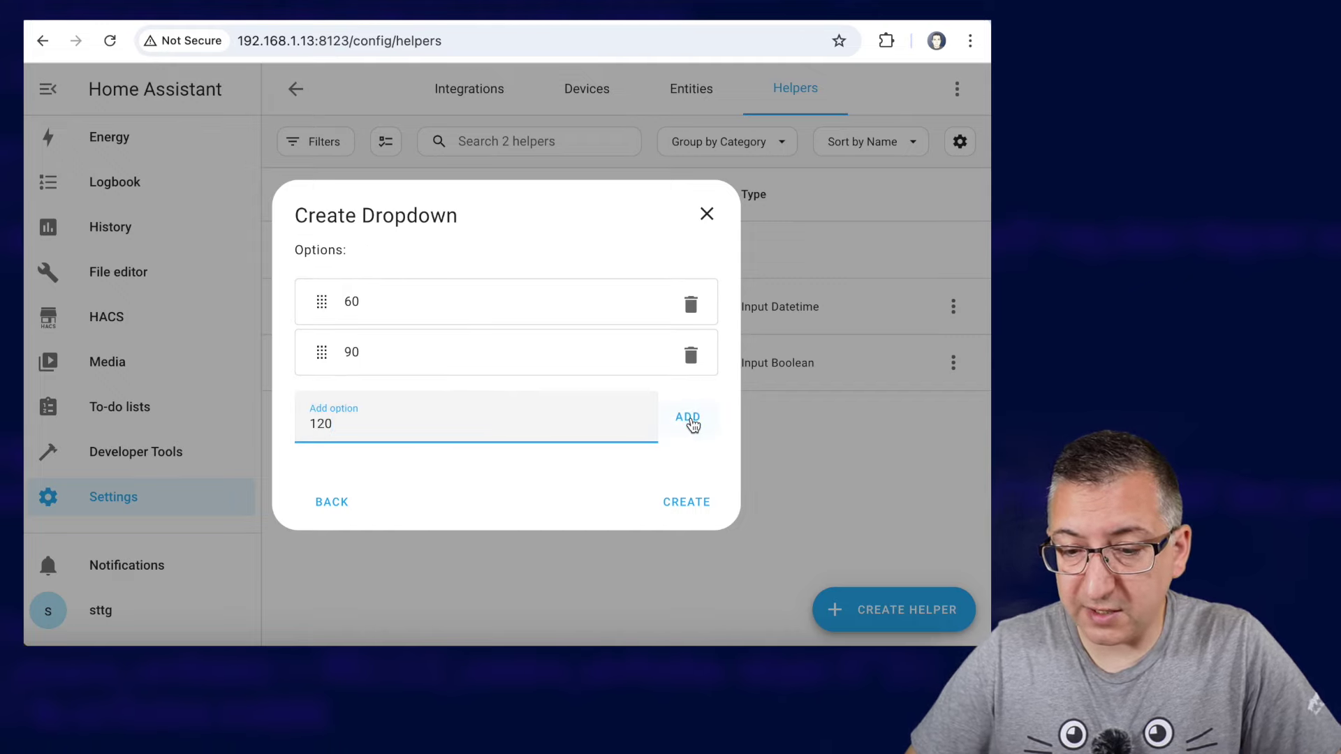
pyautogui.click(690, 419)
pyautogui.scroll(-1, 691, 419)
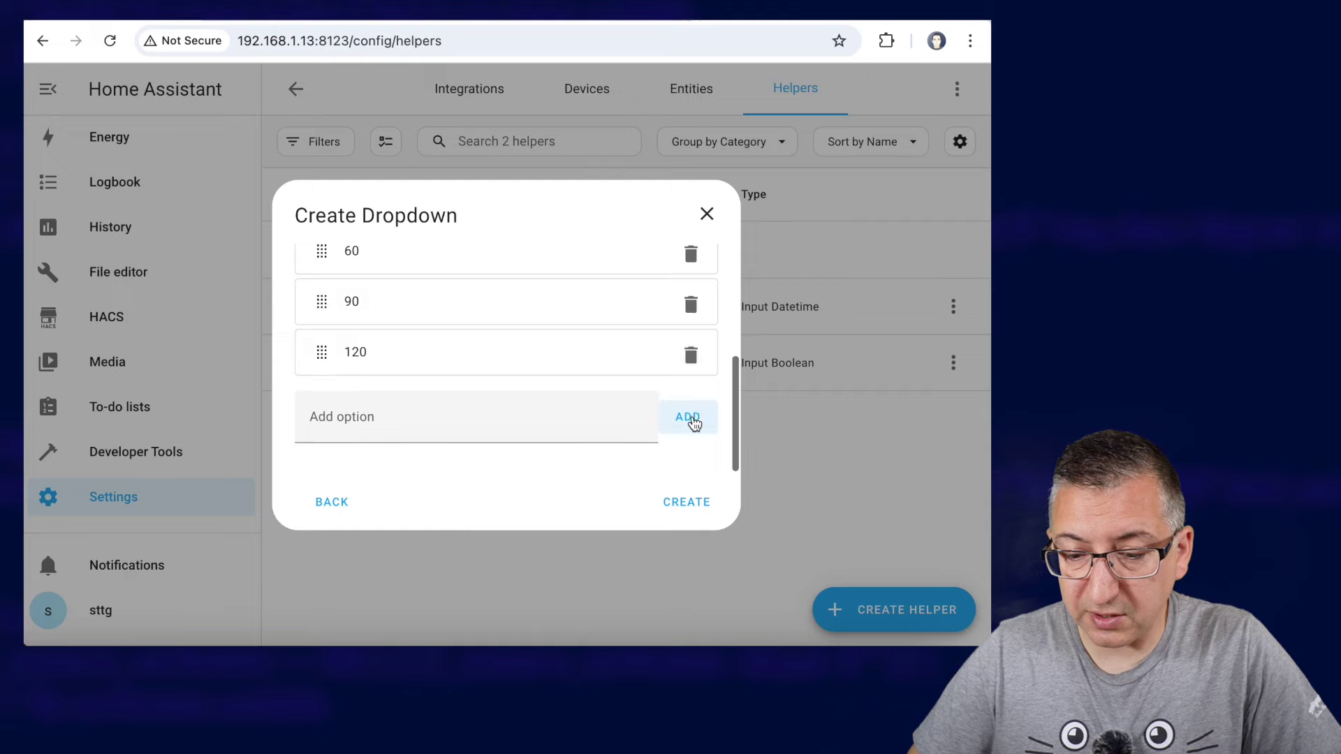
pyautogui.click(699, 502)
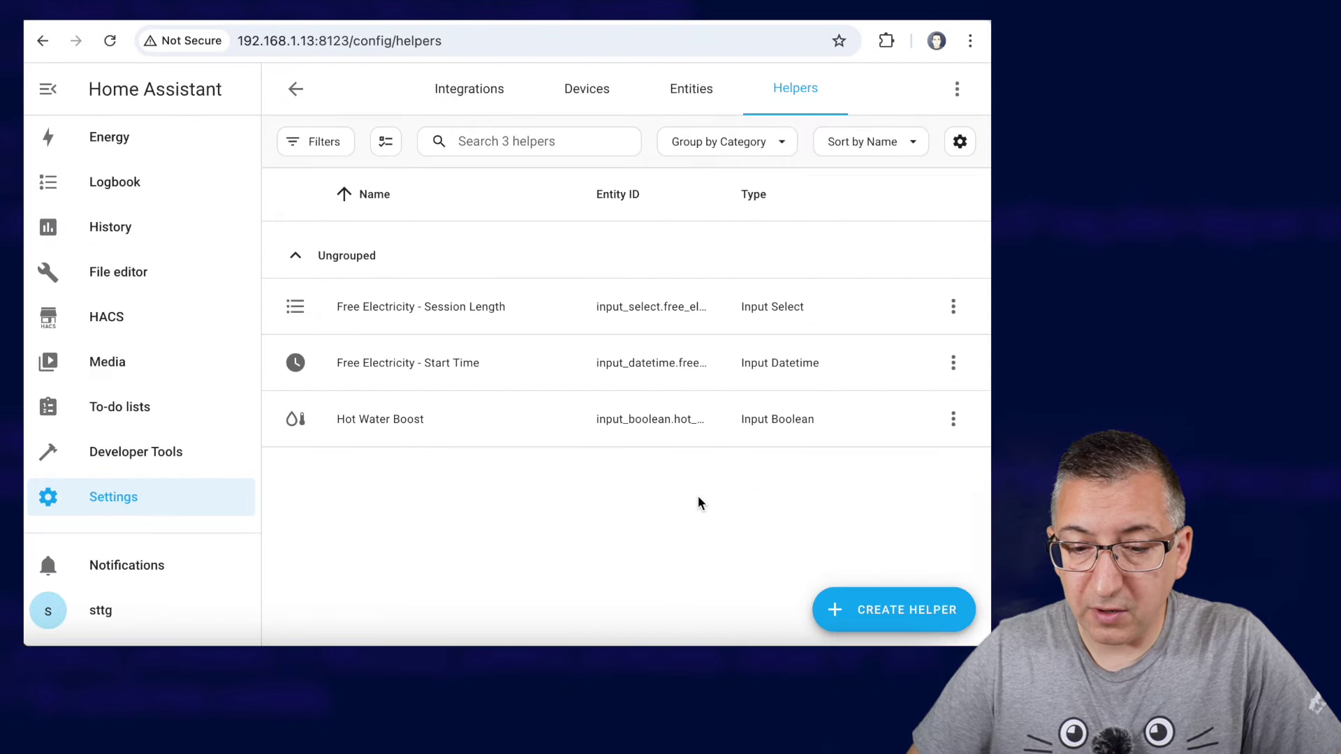
# Open the Overview dashboard and put it into edit mode
pyautogui.scroll(2, 130, 367)
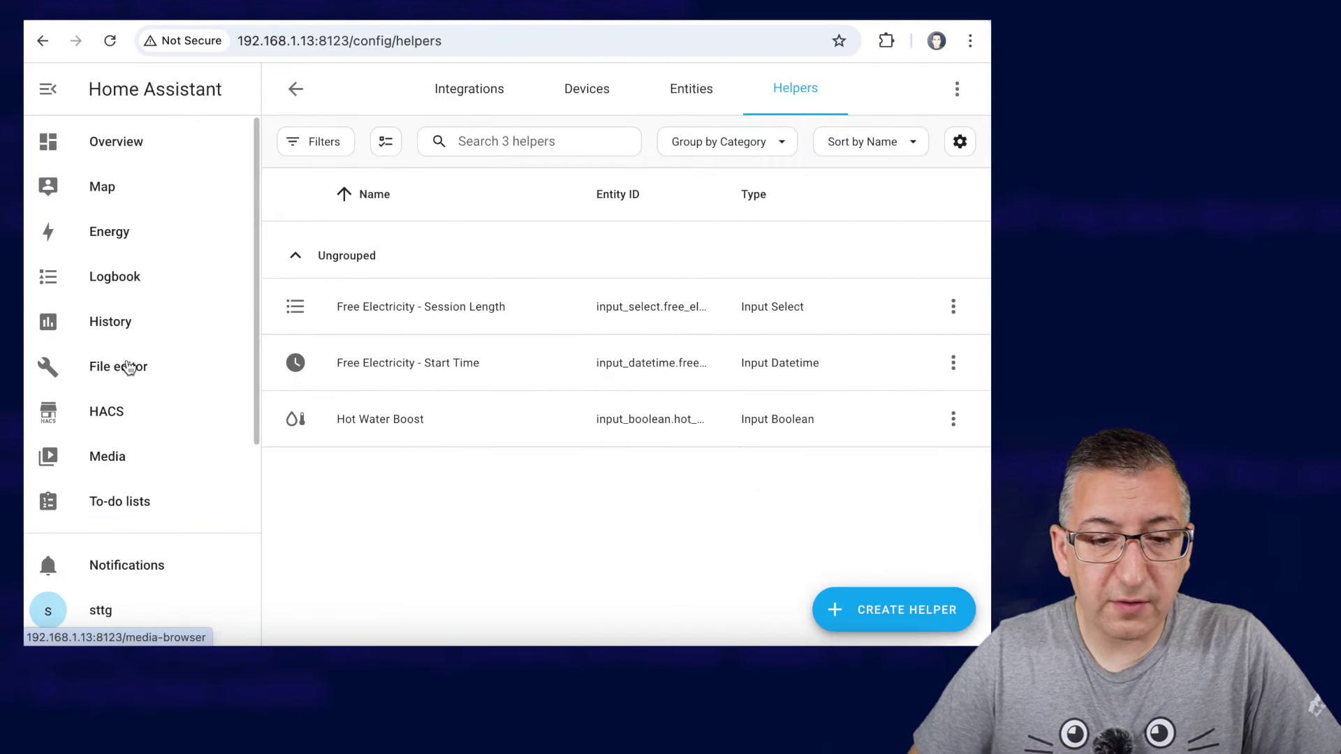
pyautogui.click(136, 146)
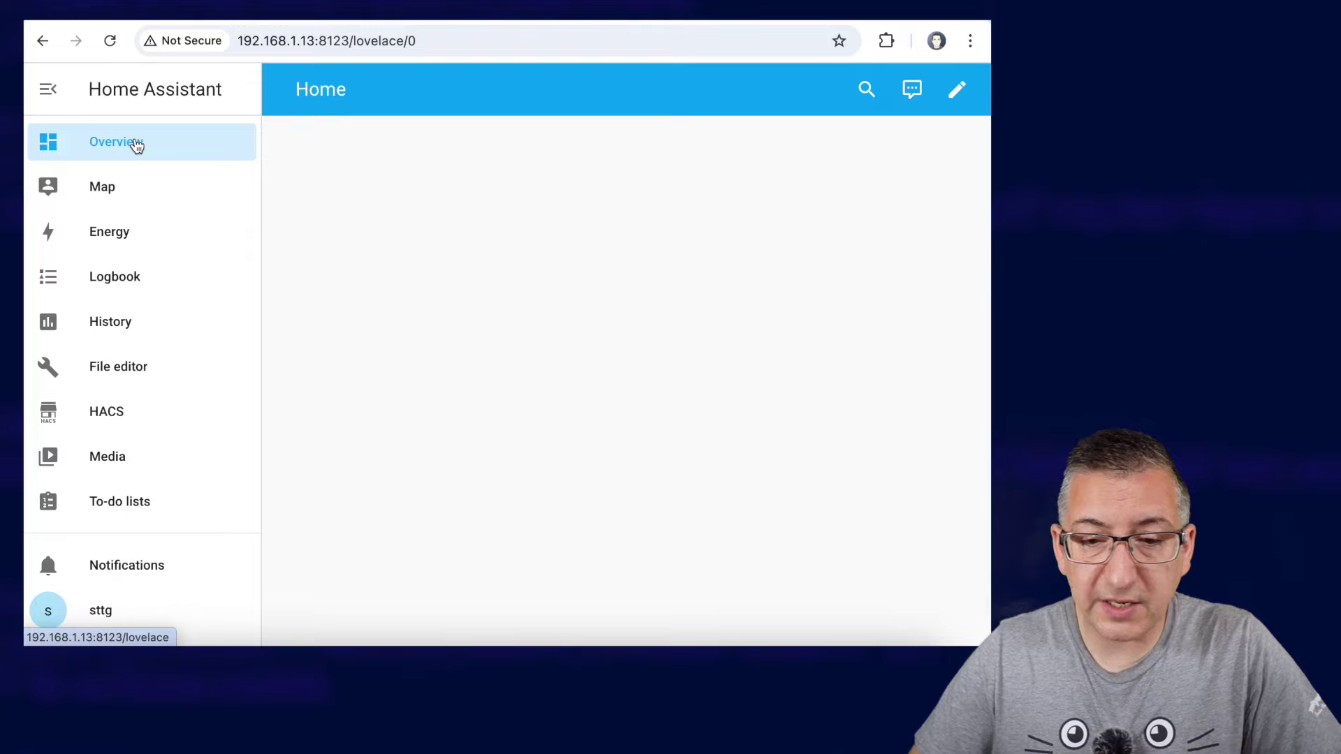
pyautogui.click(957, 89)
pyautogui.click(624, 341)
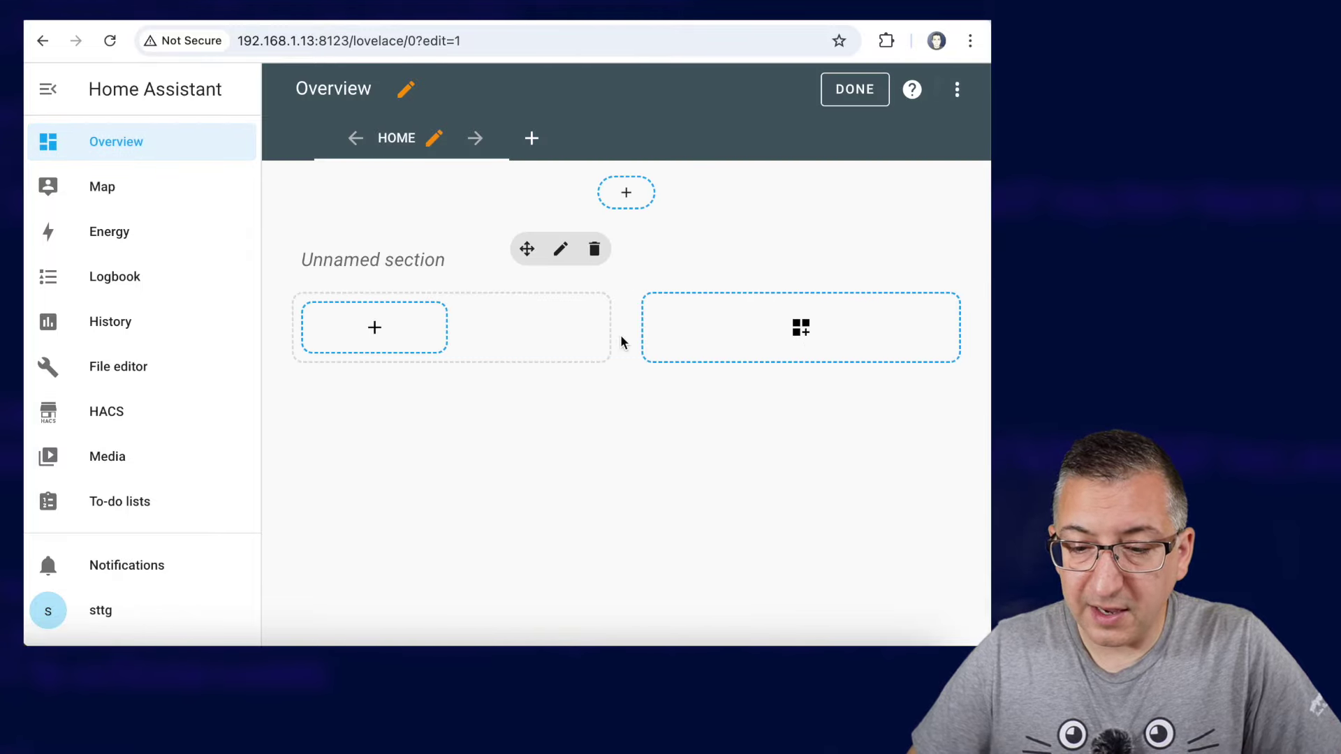
# Add an Entities card to the unnamed section, finding it by searching the cards for "enti"
pyautogui.click(381, 336)
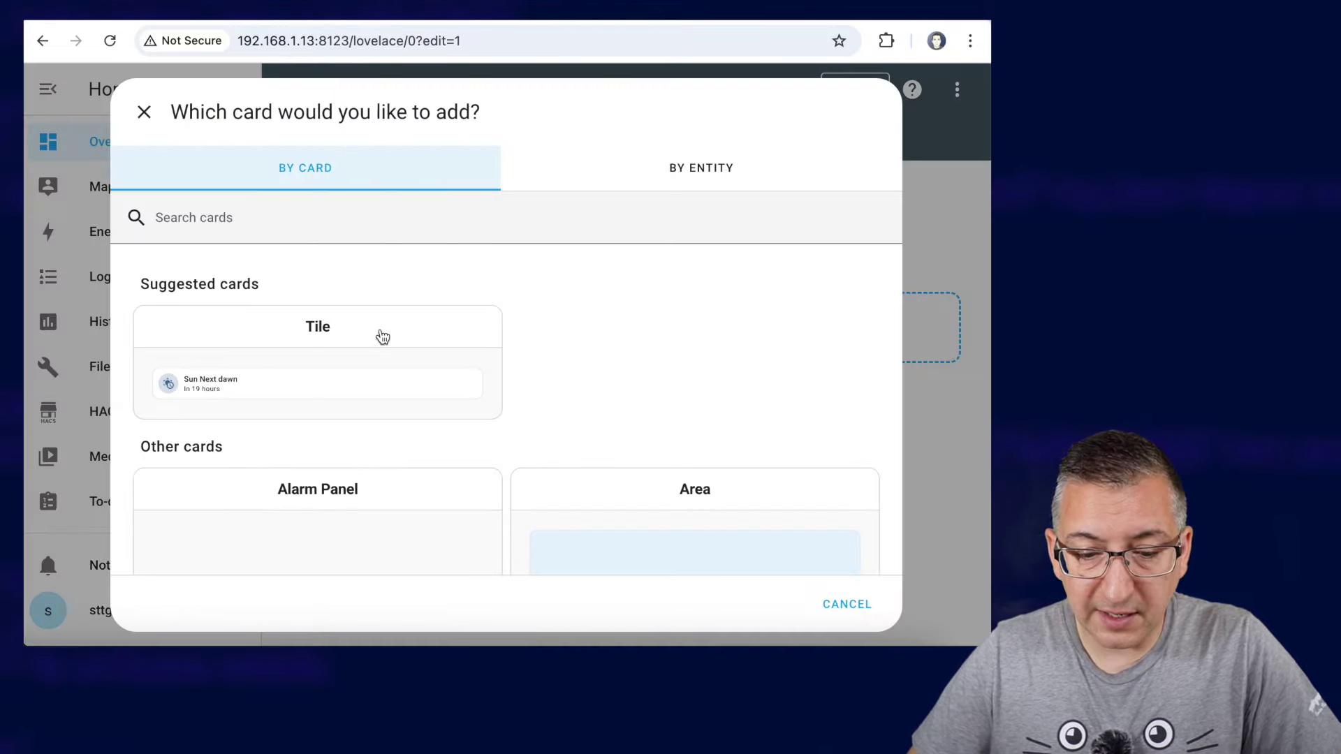
pyautogui.scroll(-4, 383, 338)
pyautogui.scroll(4, 382, 337)
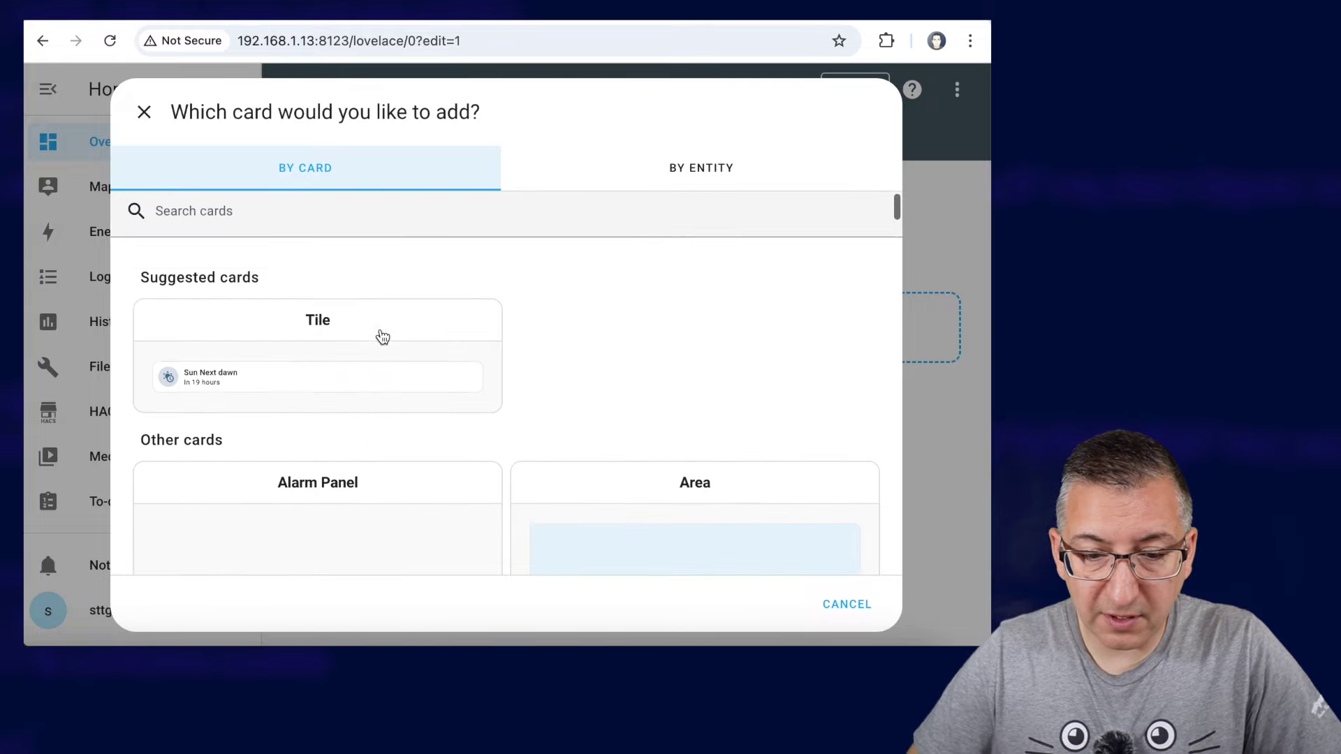
pyautogui.click(243, 216)
pyautogui.write('enti')
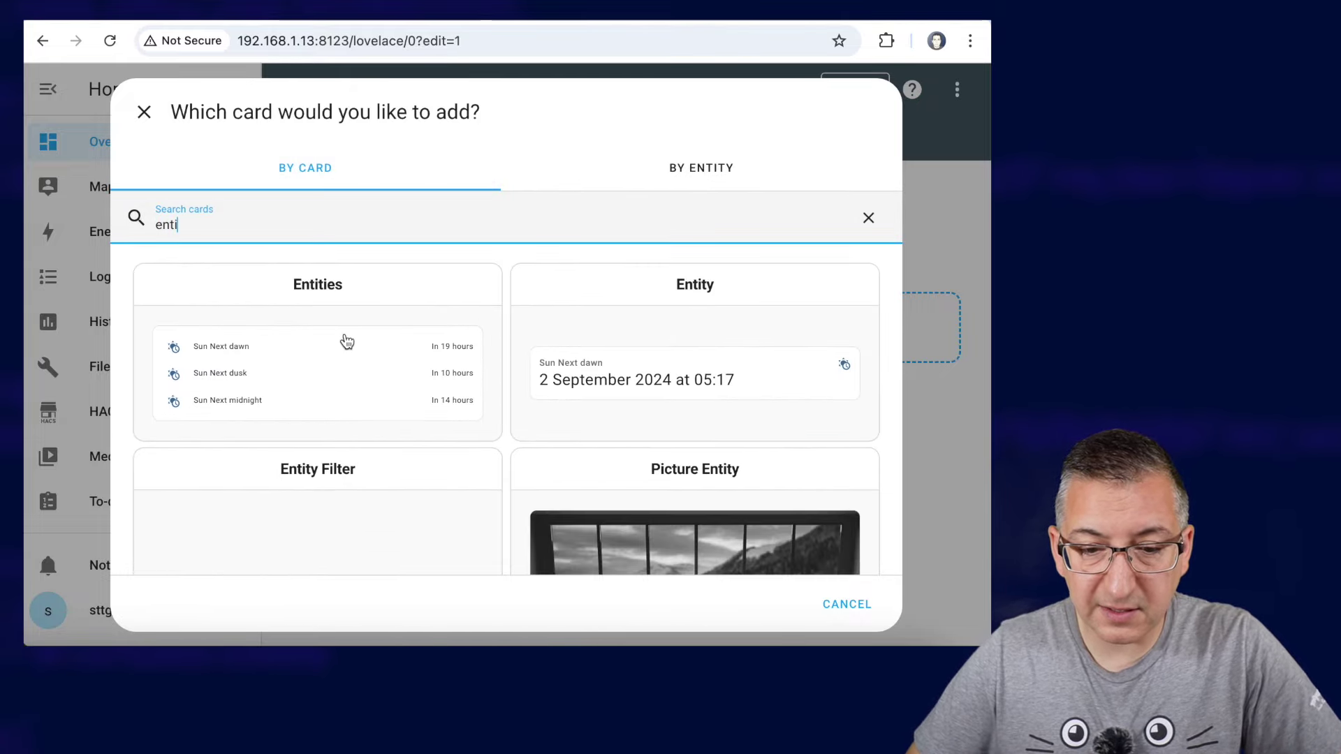
pyautogui.click(344, 342)
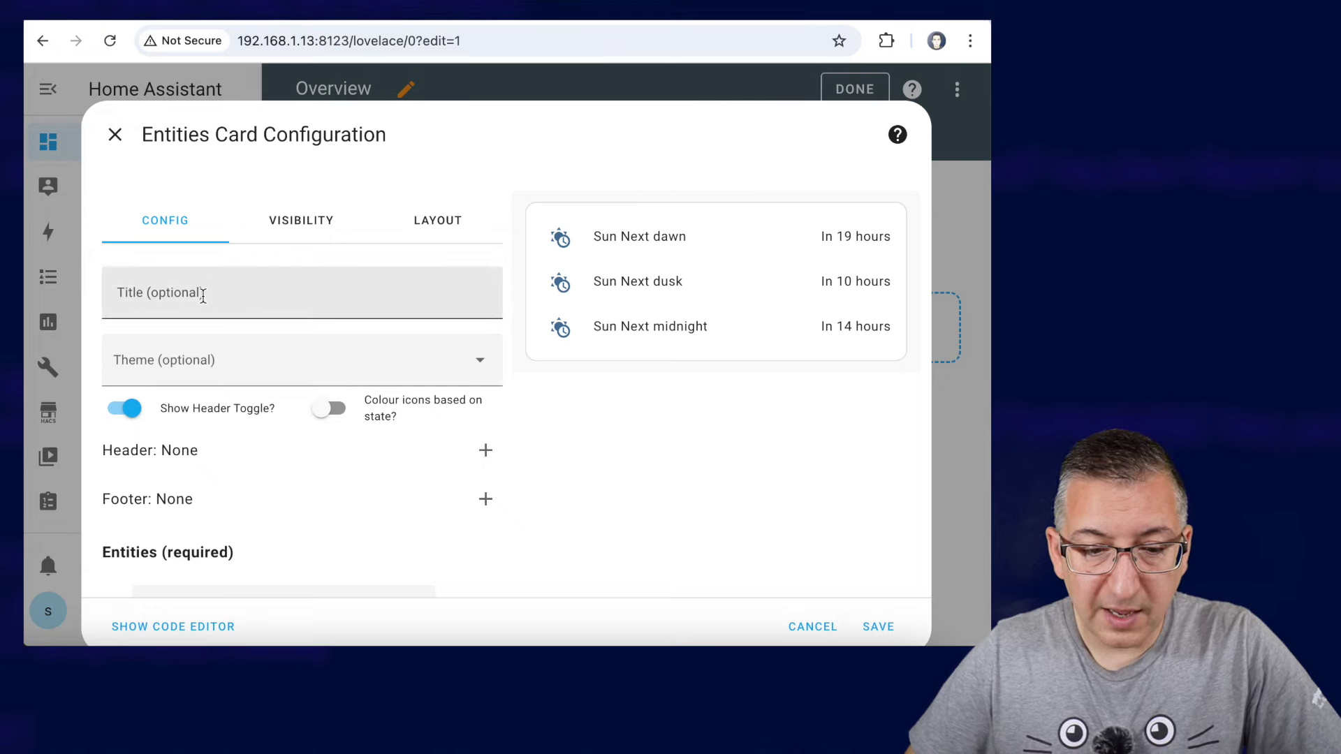
# Title the Entities card "Octopus Free Electricity" and turn off its header toggle
pyautogui.click(203, 296)
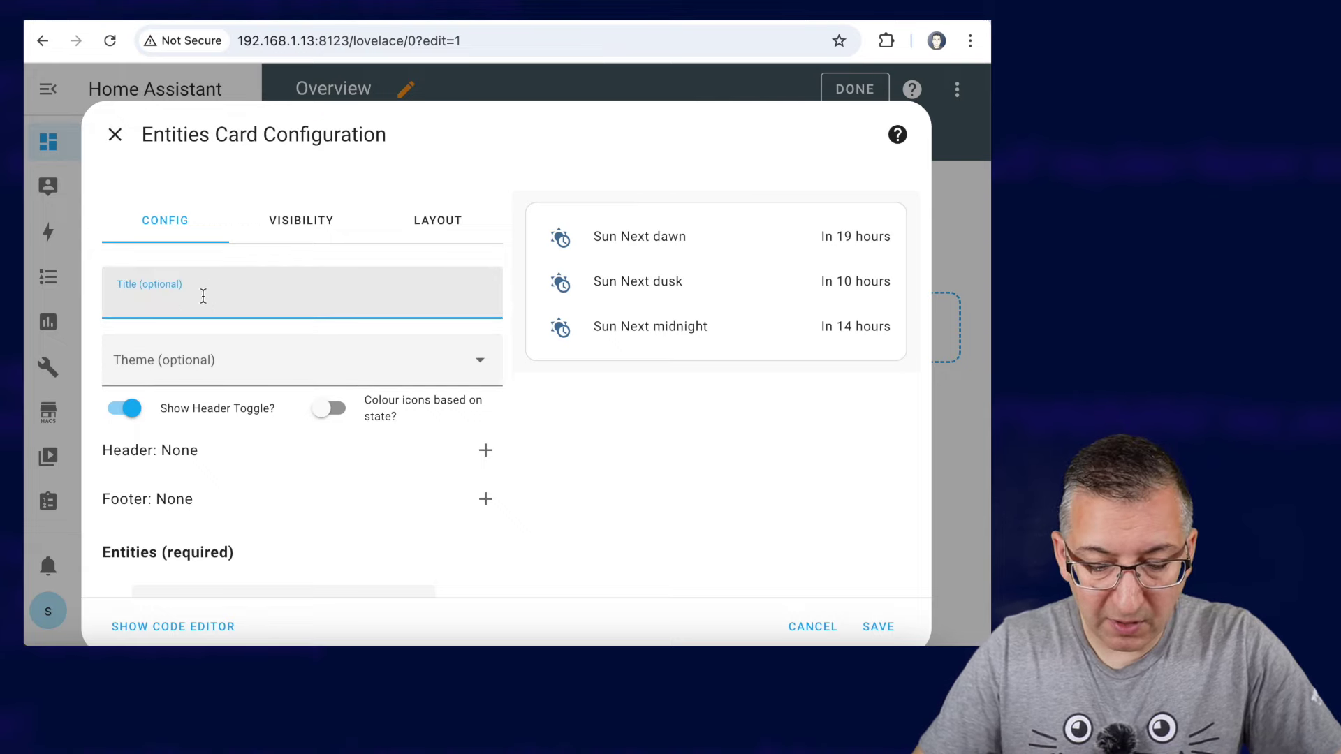
pyautogui.write('Octopus Fr')
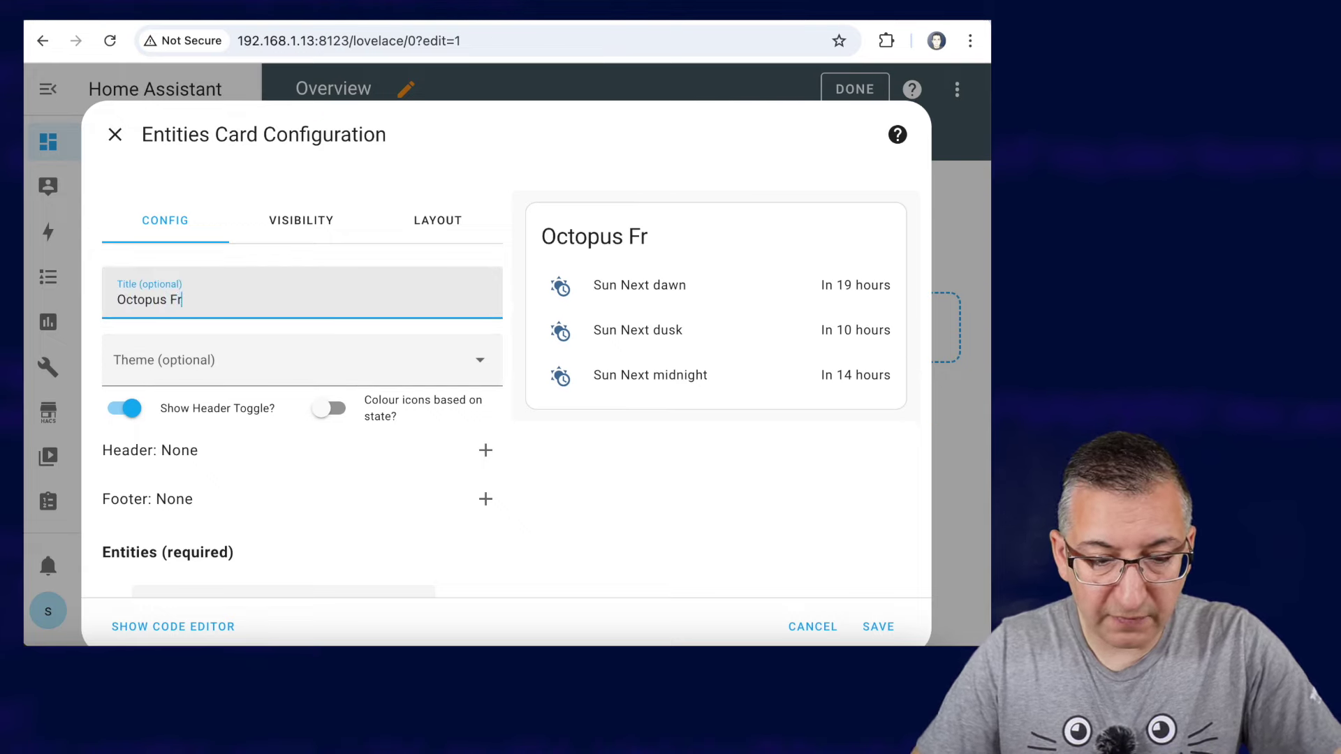
pyautogui.write('ee Electricity')
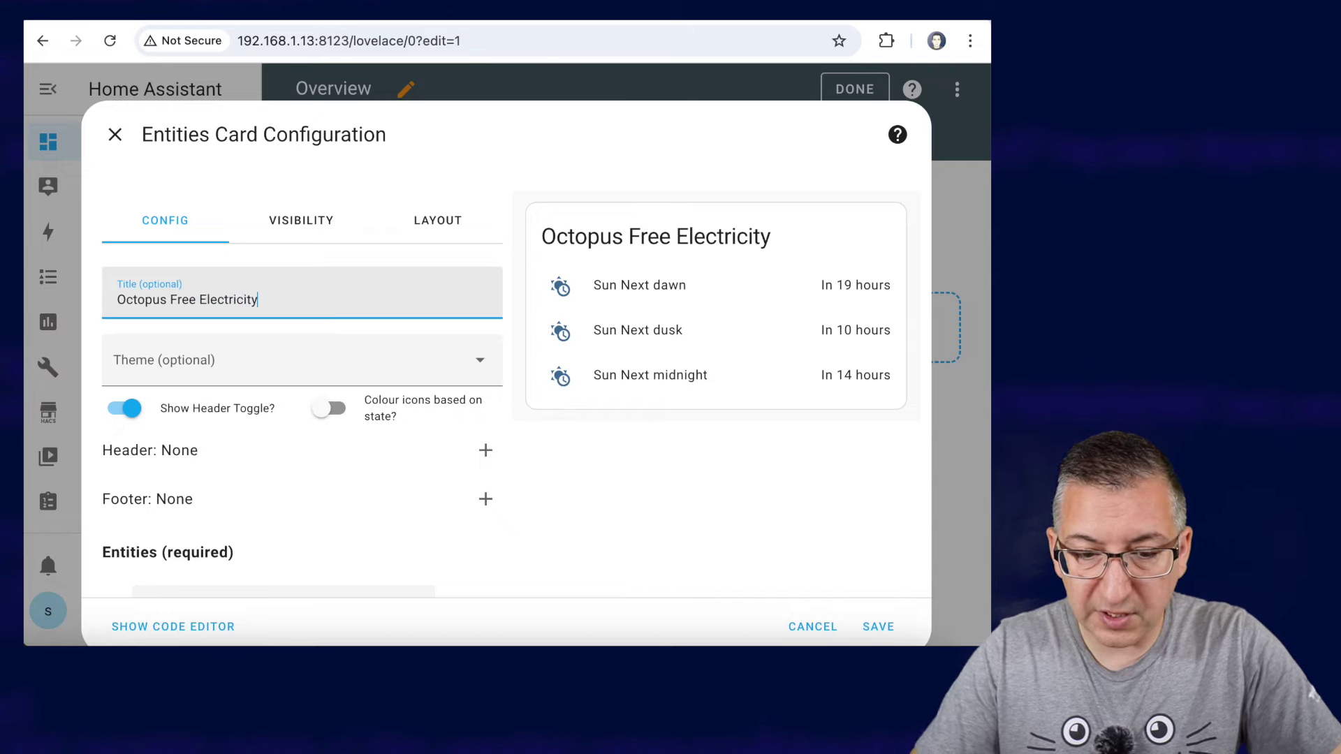
pyautogui.scroll(-2, 131, 311)
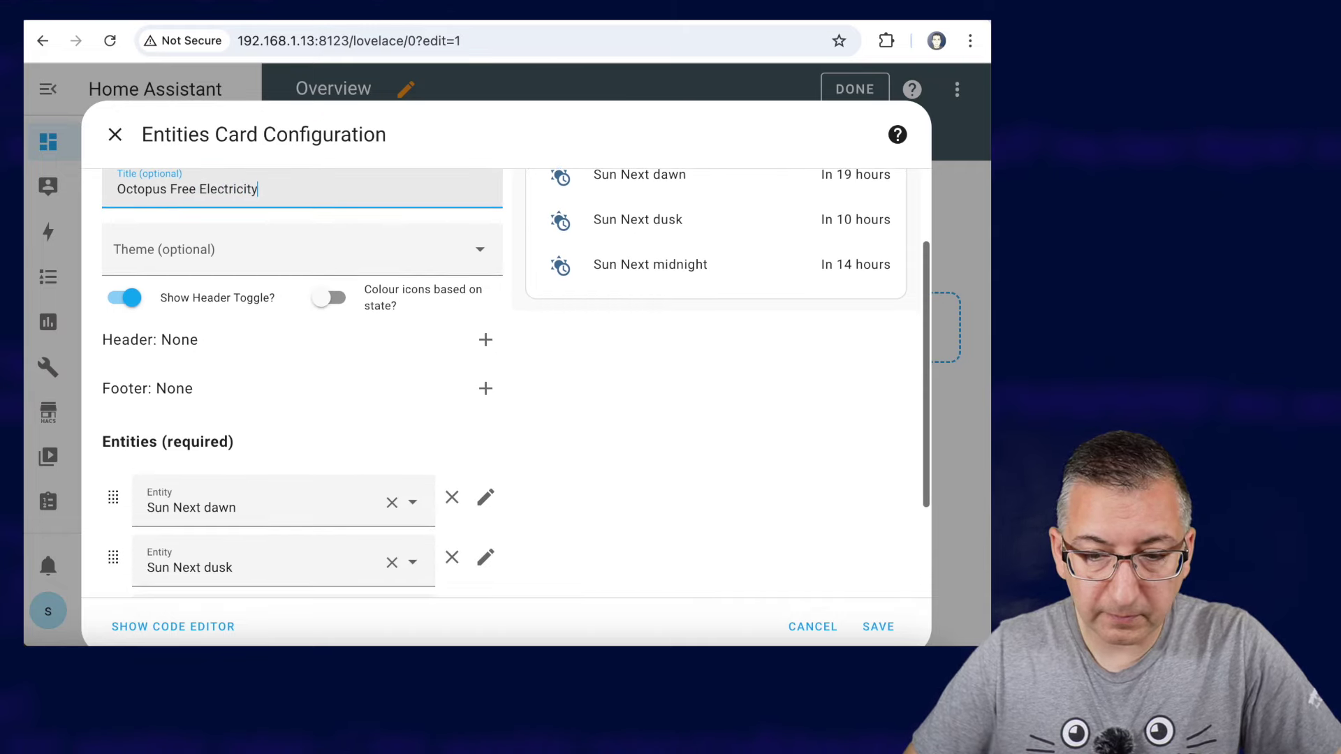
pyautogui.click(129, 305)
# Remove the default Sun Next dawn, Sun Next dusk and Sun Next midnight entities from the card
pyautogui.scroll(-2, 299, 395)
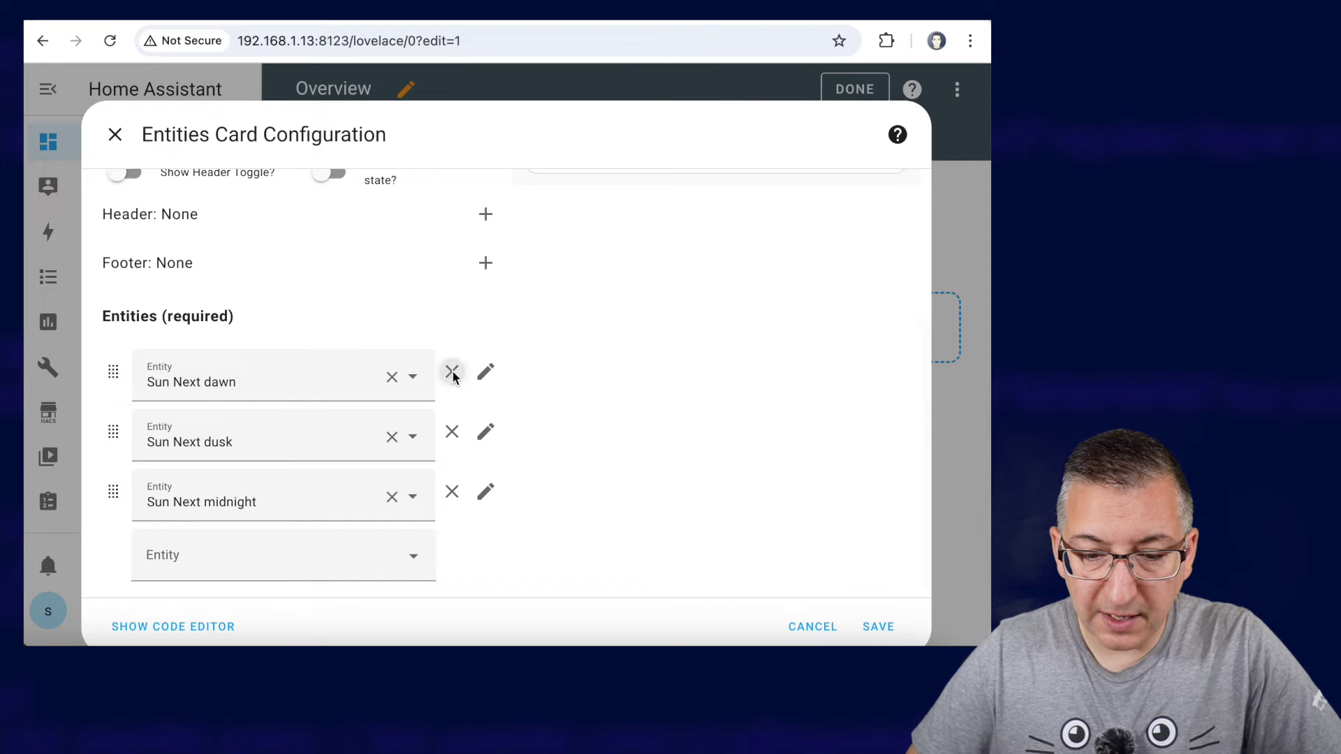
pyautogui.click(452, 372)
pyautogui.click(453, 419)
pyautogui.click(452, 477)
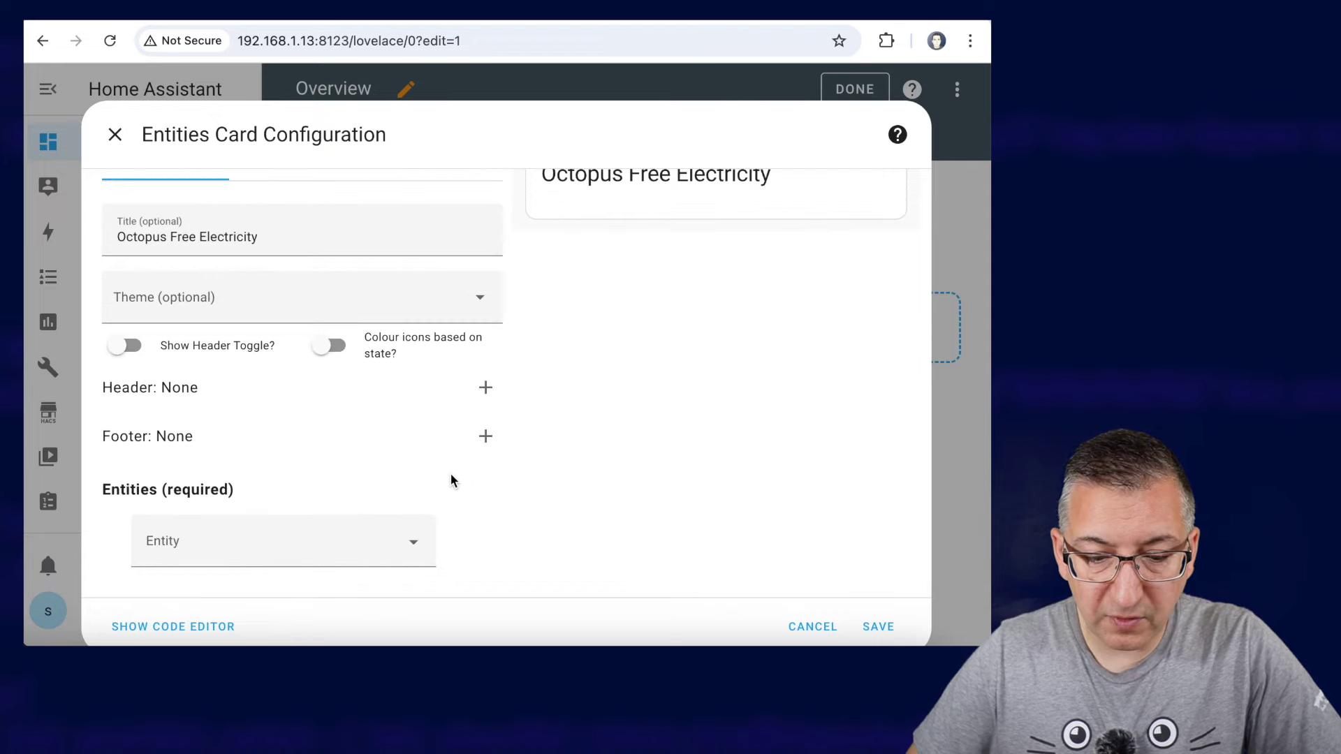
# Add the Free Electricity - Start Time and Free Electricity - Session Length entities, save the card and finish editing the dashboard
pyautogui.click(180, 549)
pyautogui.write('free')
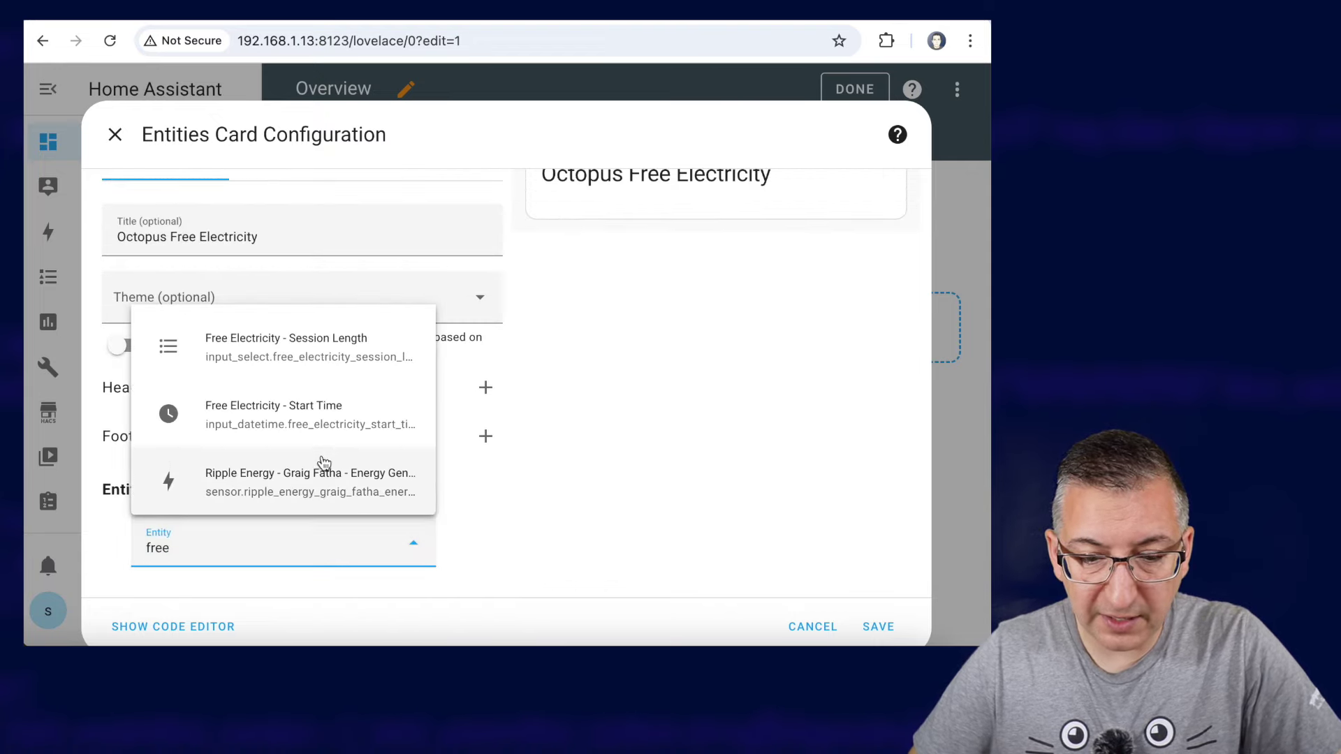
pyautogui.click(335, 420)
pyautogui.scroll(-1, 336, 420)
pyautogui.click(198, 542)
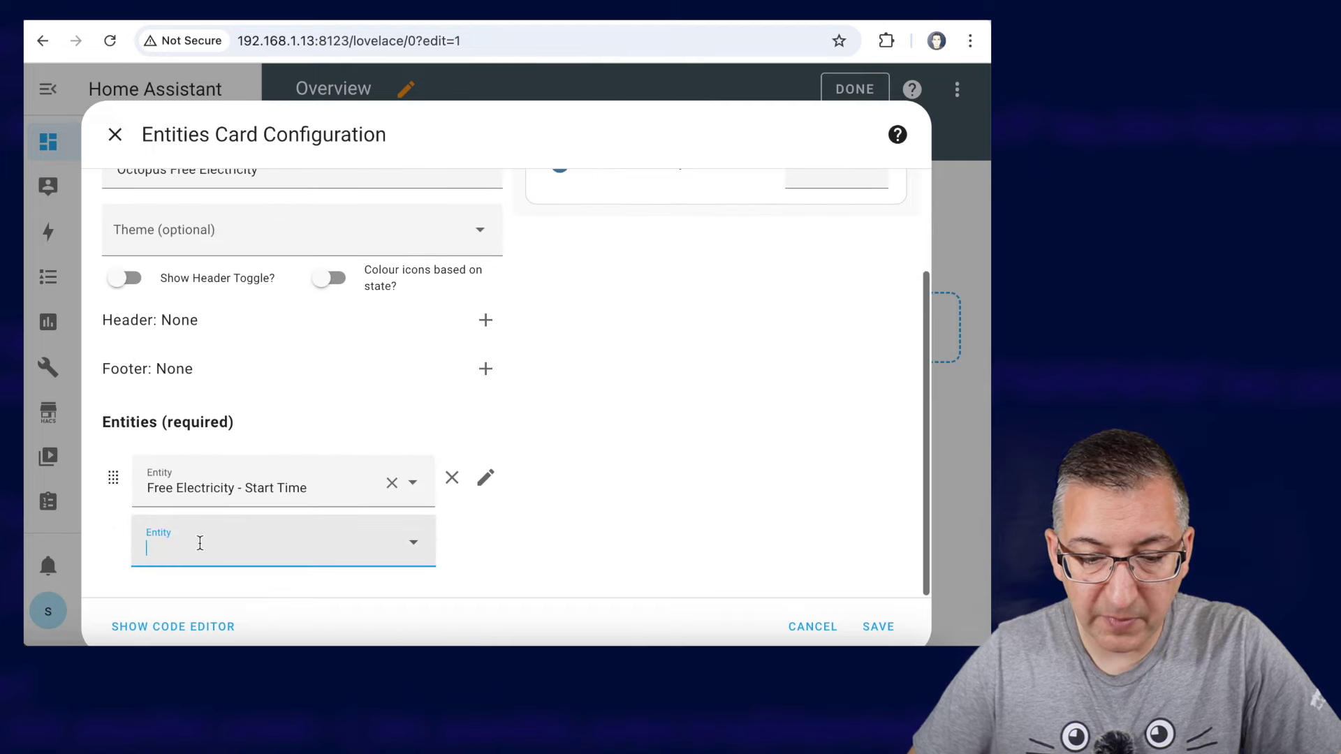
pyautogui.write('free')
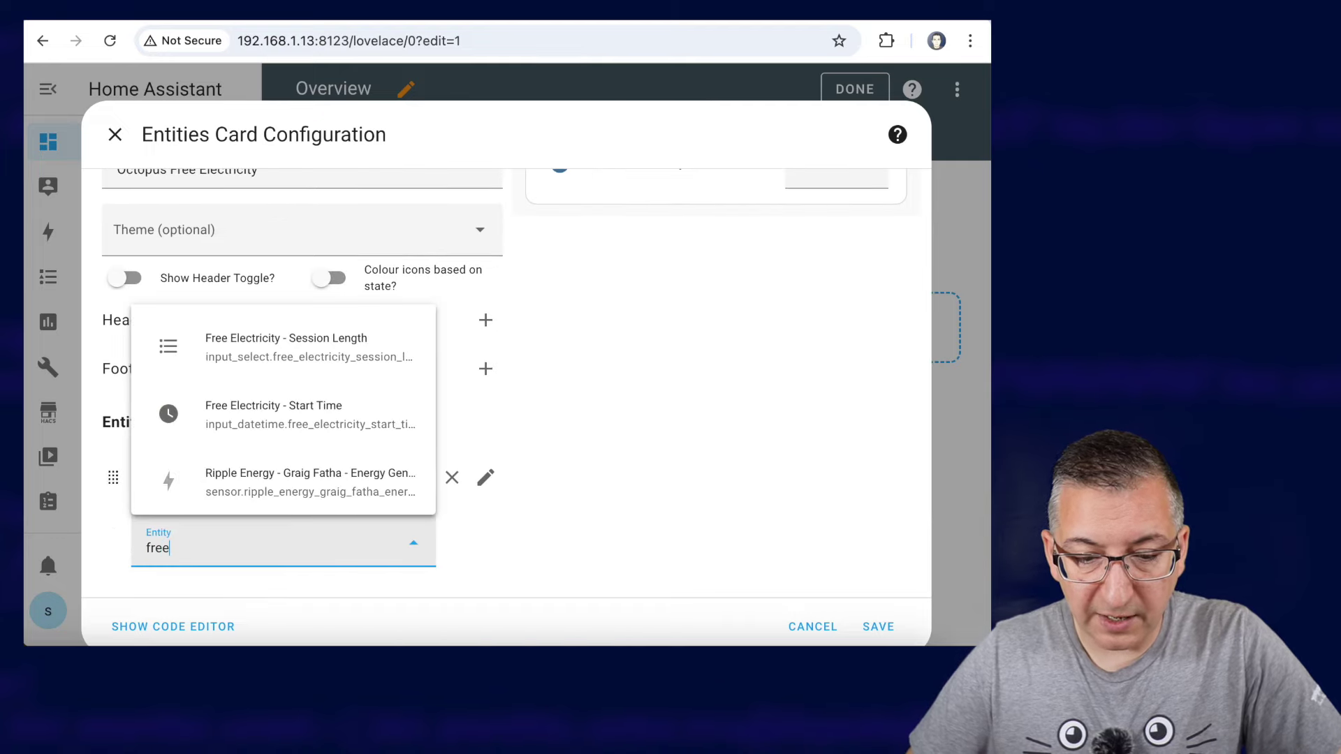
pyautogui.click(328, 354)
pyautogui.scroll(-1, 741, 509)
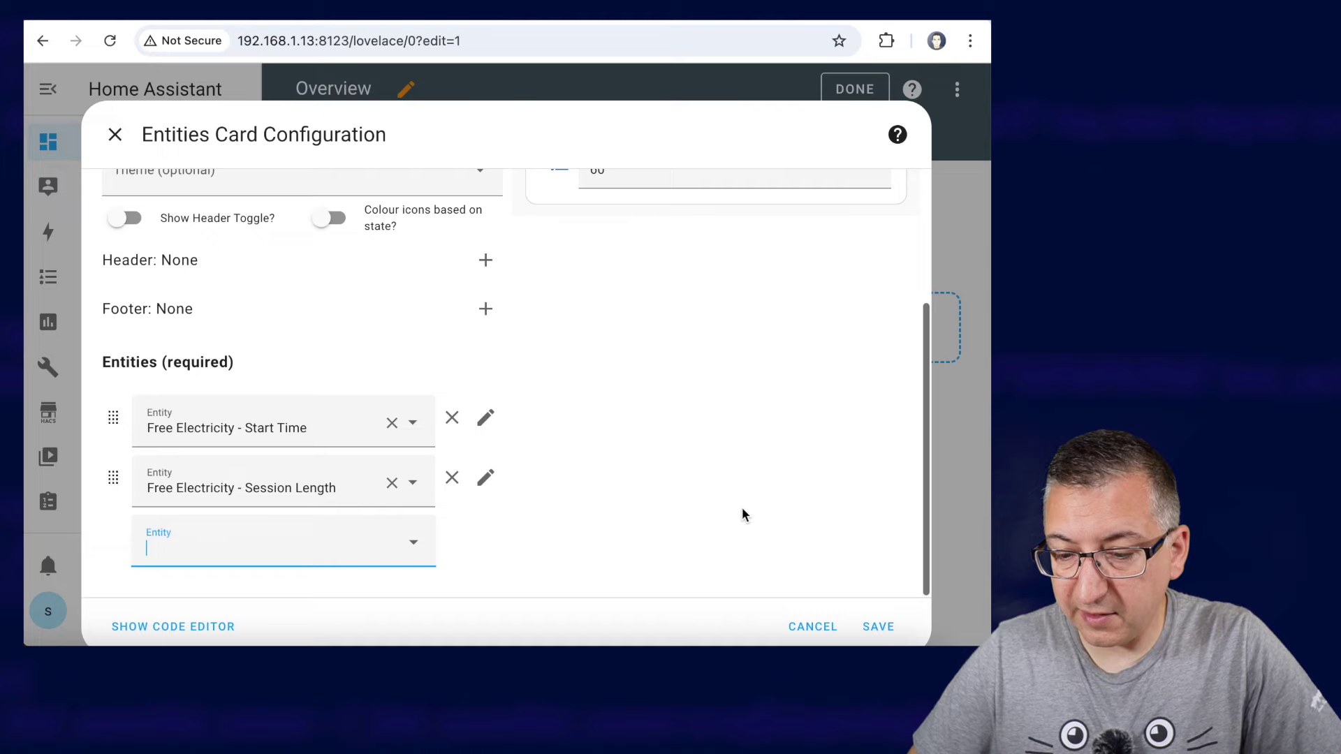
pyautogui.click(880, 629)
pyautogui.click(866, 90)
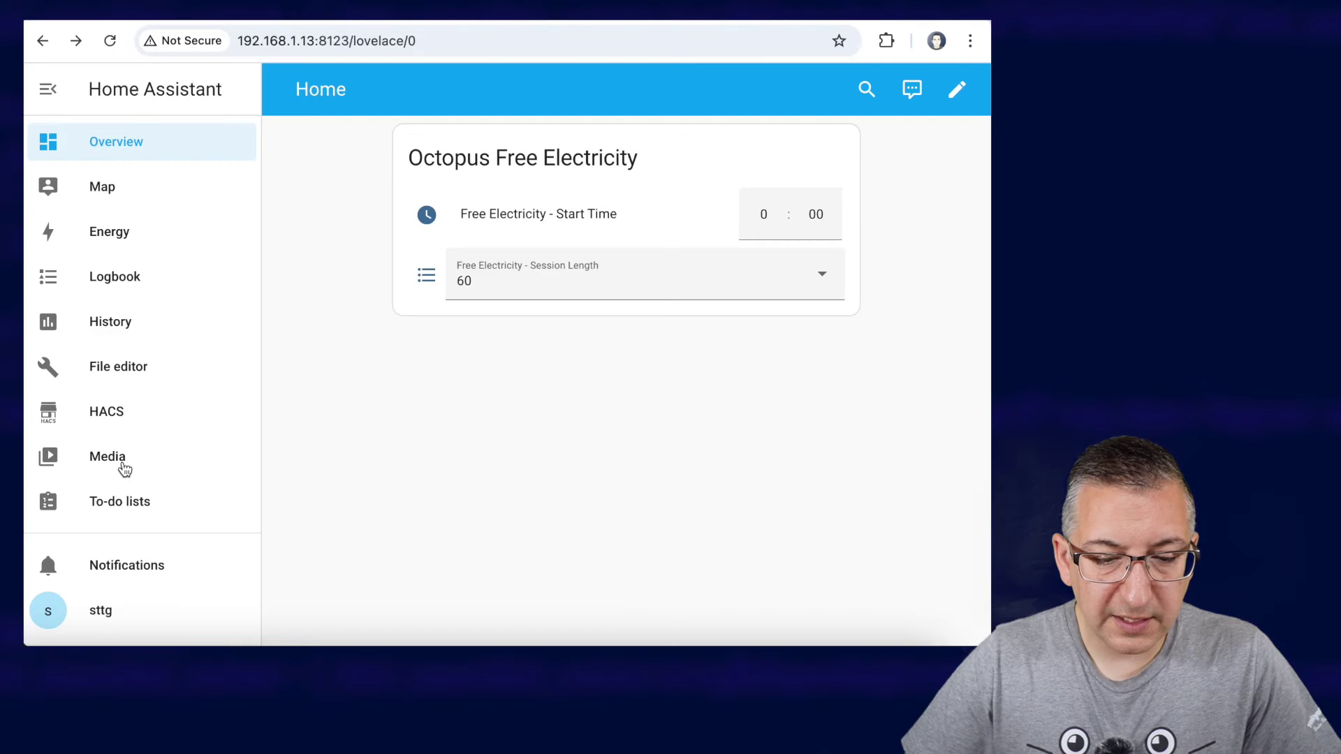
# Go to the automations in the settings and create a new automation from scratch
pyautogui.scroll(-2, 124, 469)
pyautogui.click(126, 496)
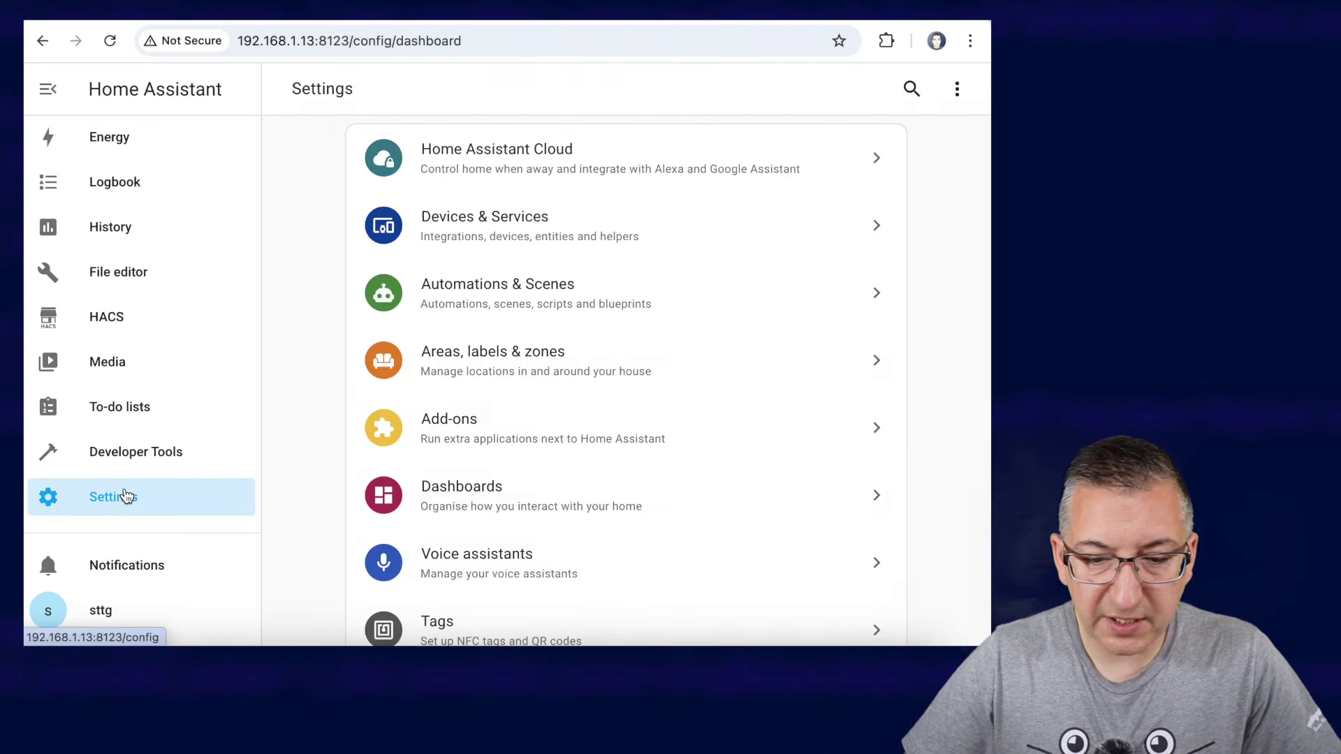
pyautogui.click(526, 299)
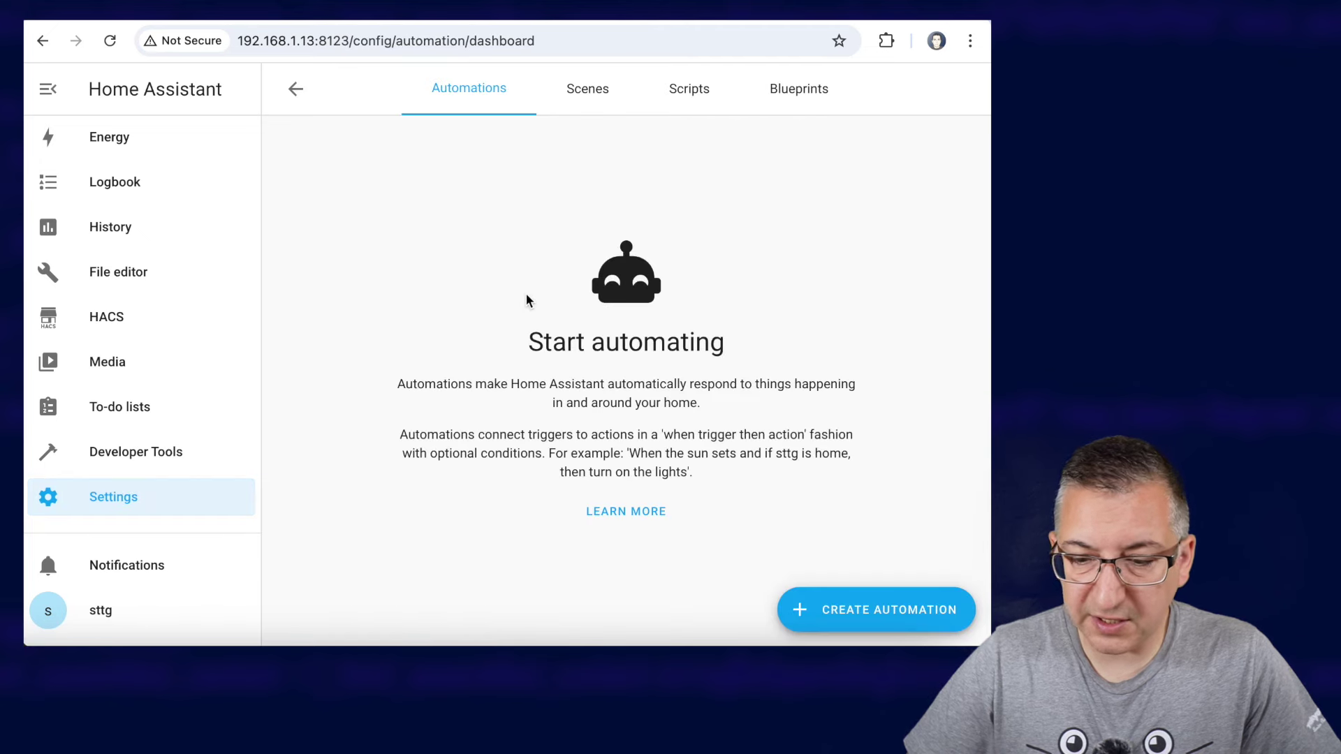
pyautogui.click(864, 605)
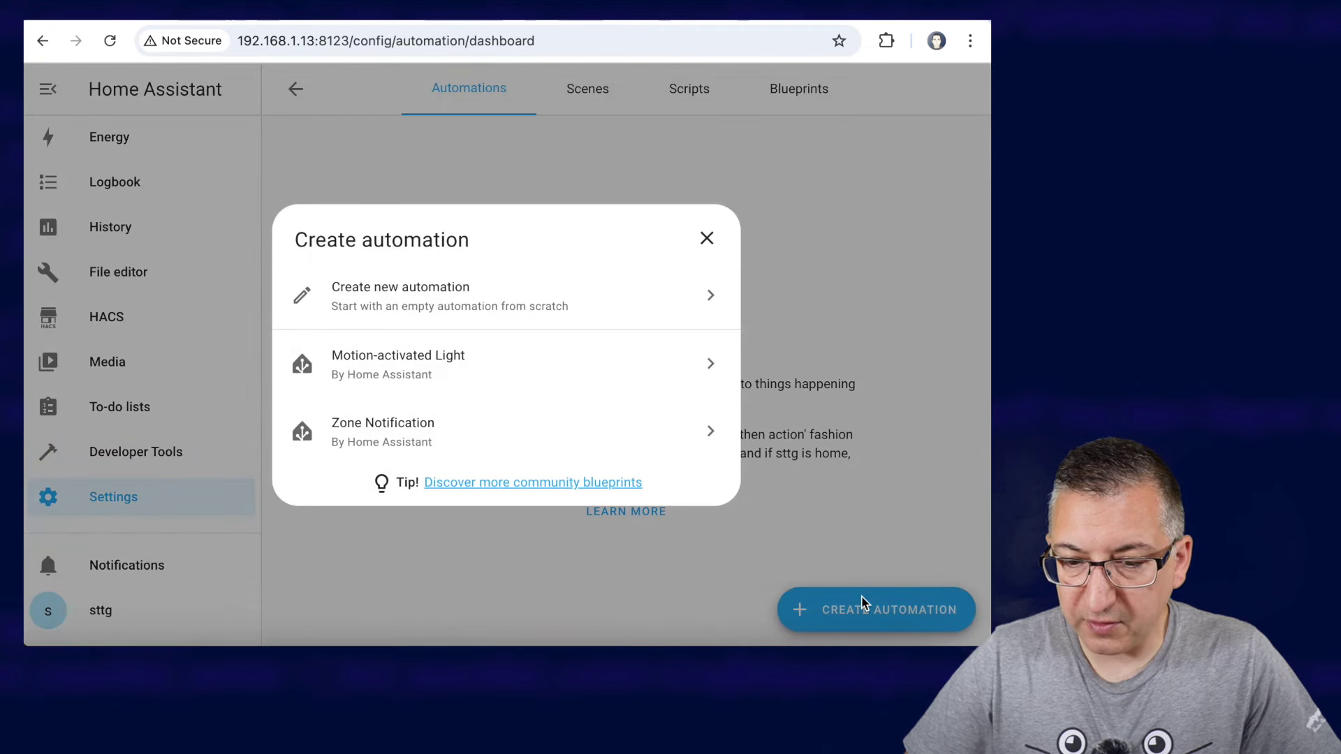
pyautogui.click(409, 298)
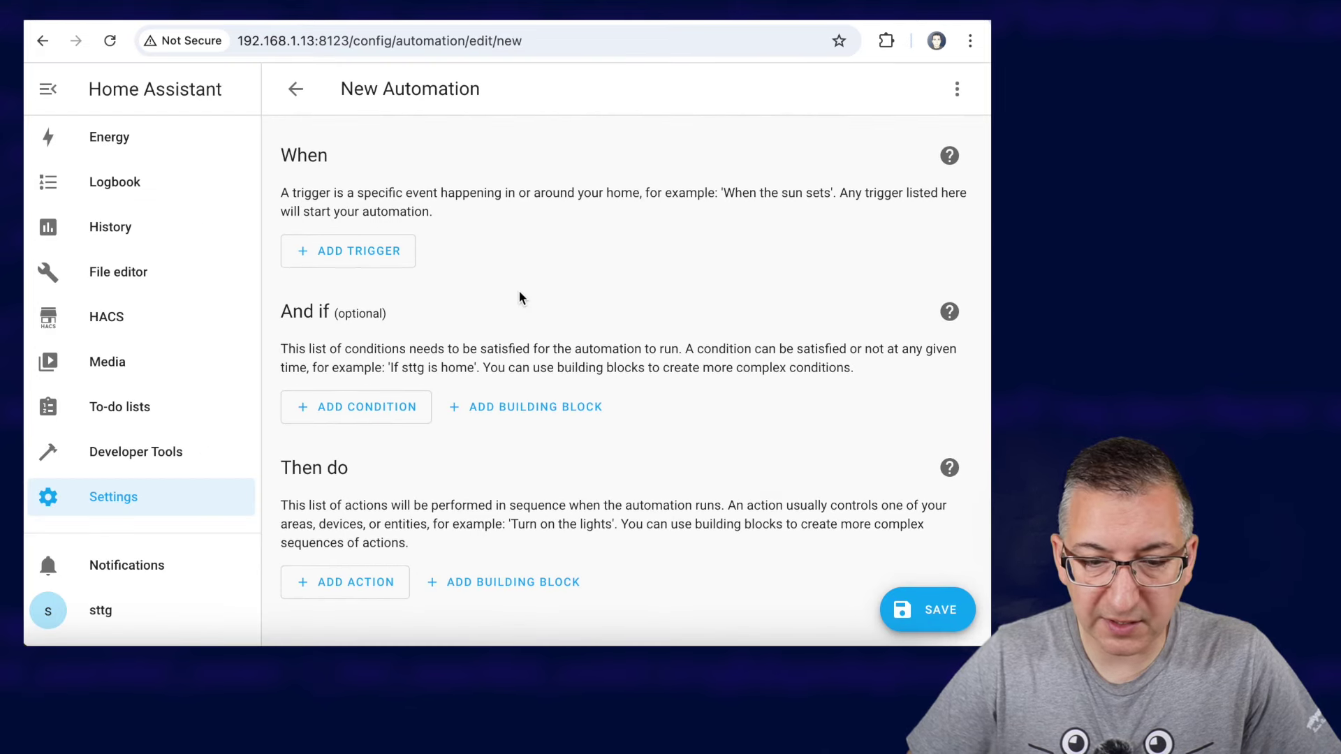
# Add a Time trigger that uses the value of a date/time helper, set to Free Electricity - Start Time
pyautogui.click(351, 264)
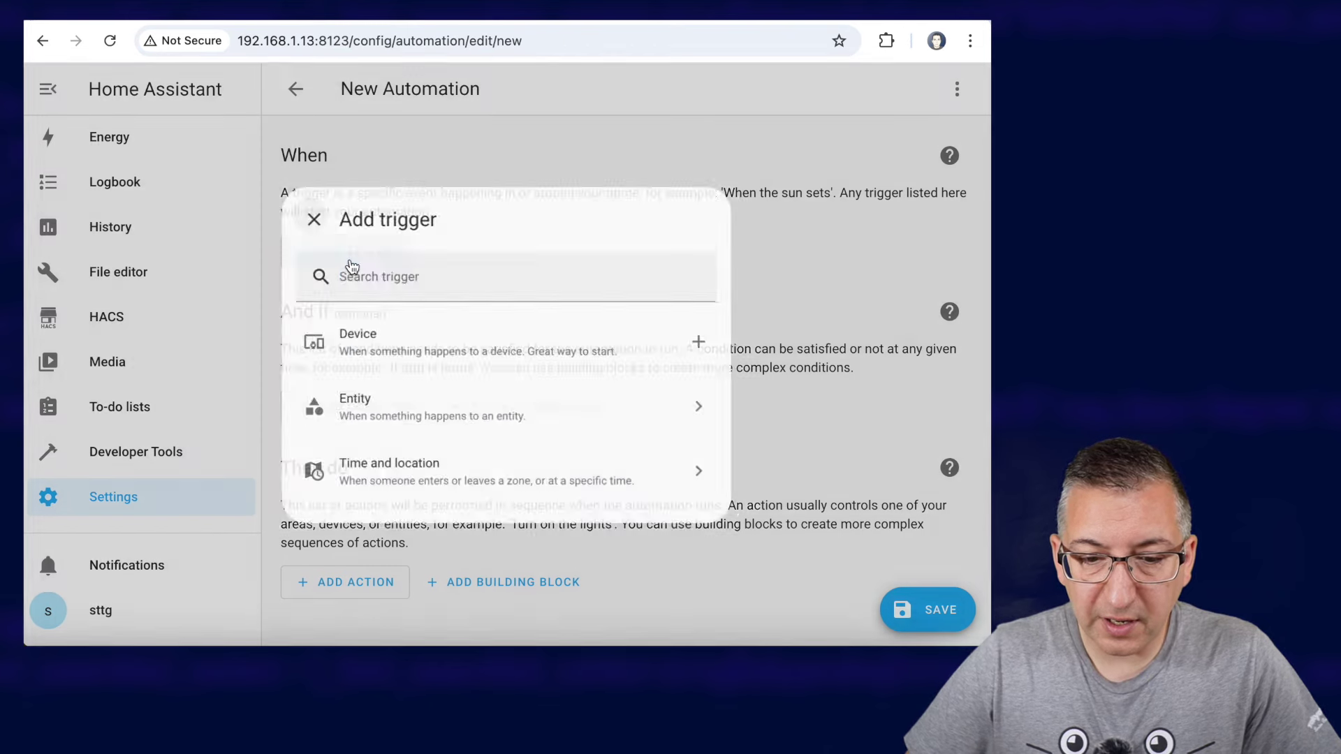
pyautogui.write('time')
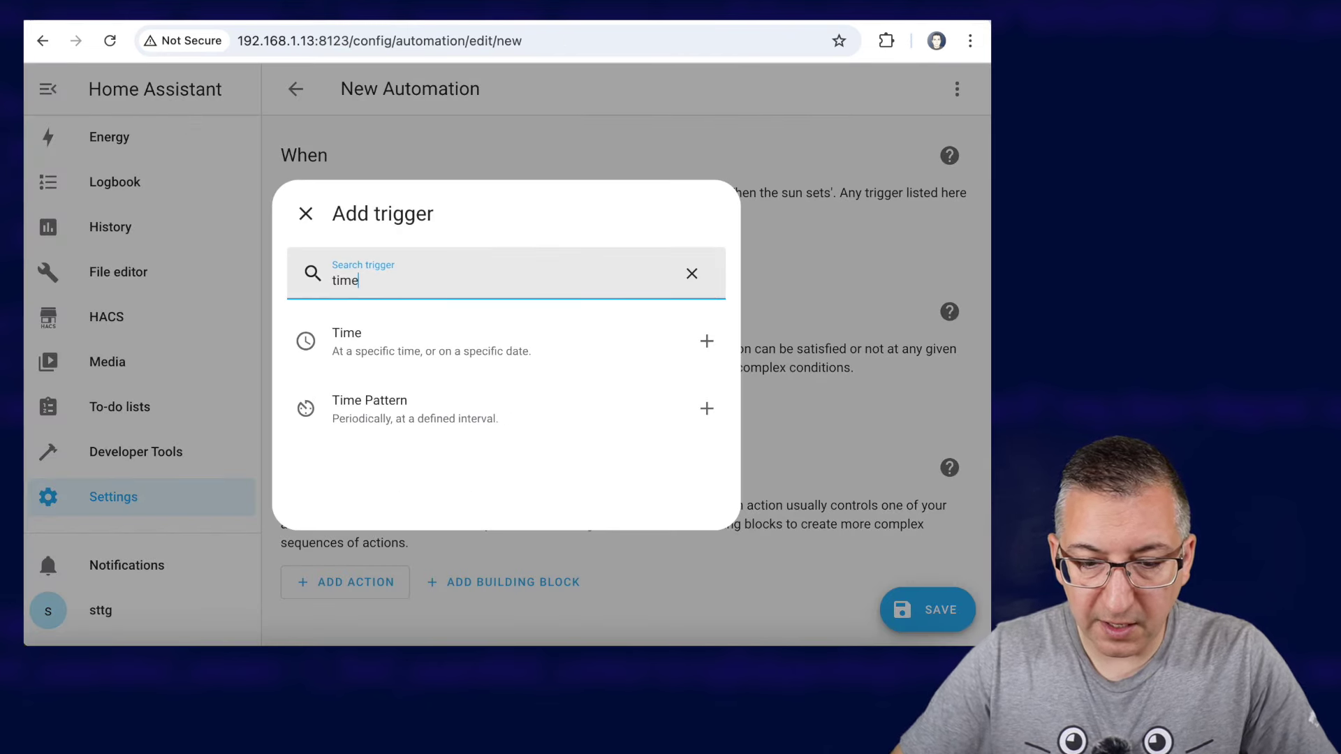
pyautogui.click(412, 345)
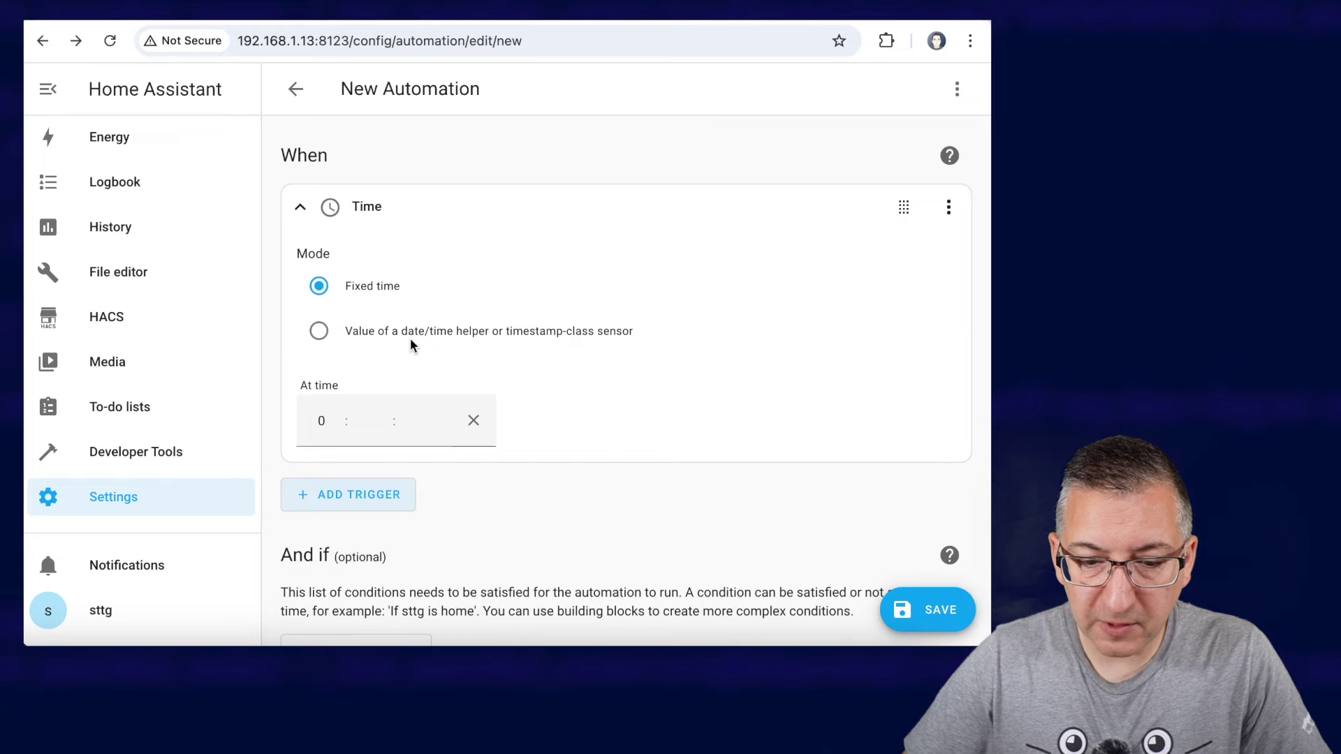
pyautogui.click(319, 332)
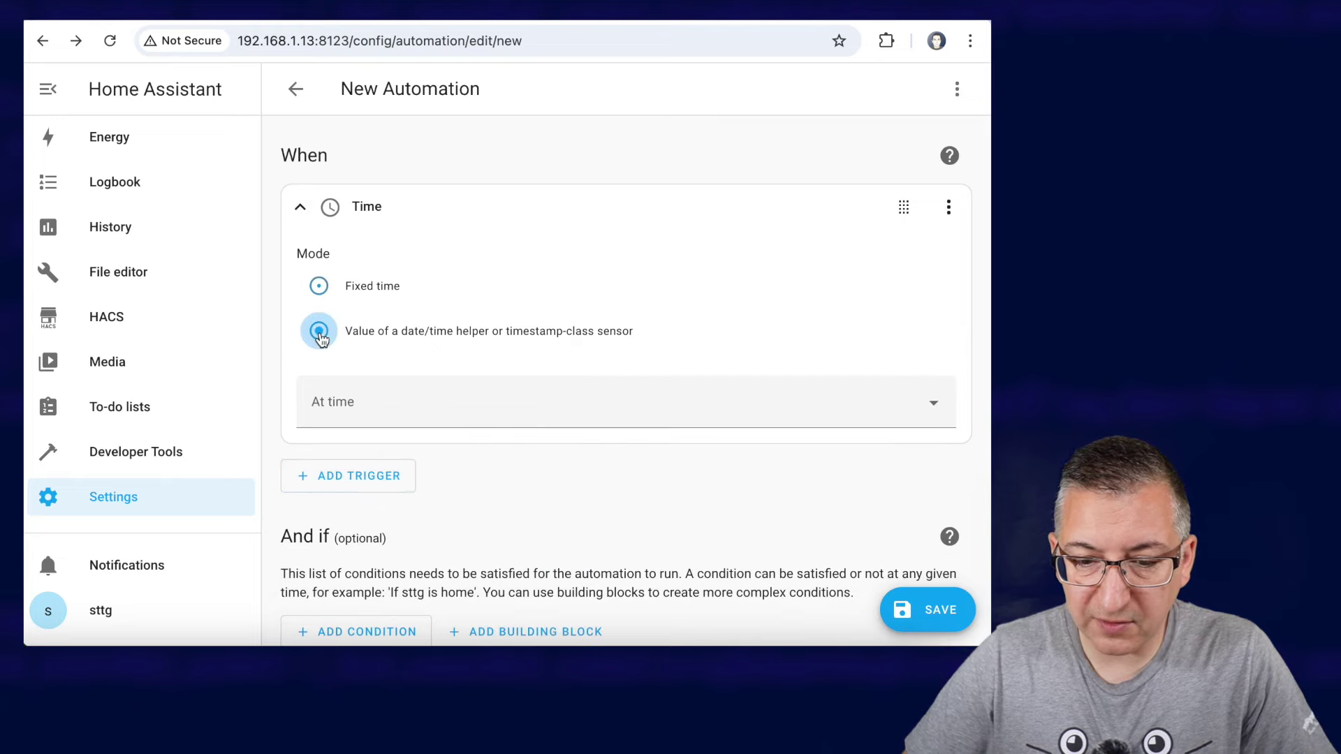
pyautogui.click(416, 407)
pyautogui.write('free')
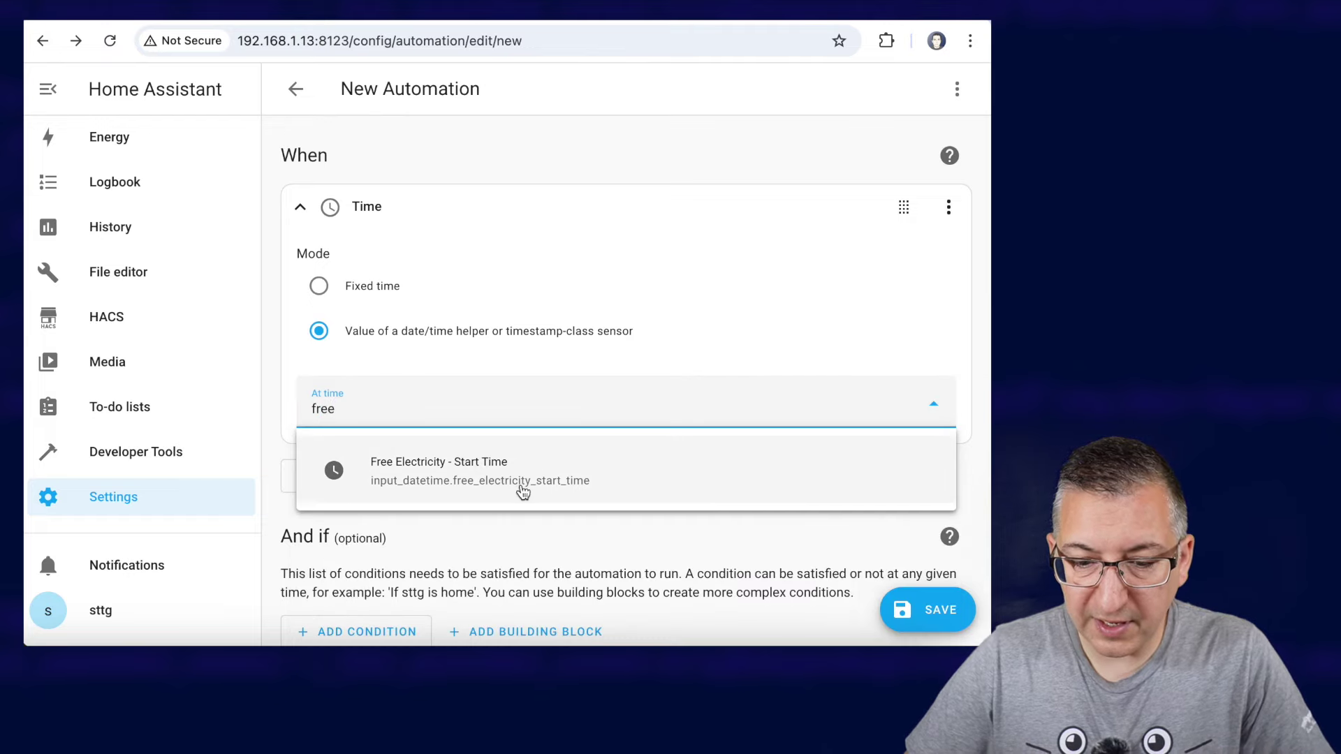
pyautogui.click(506, 480)
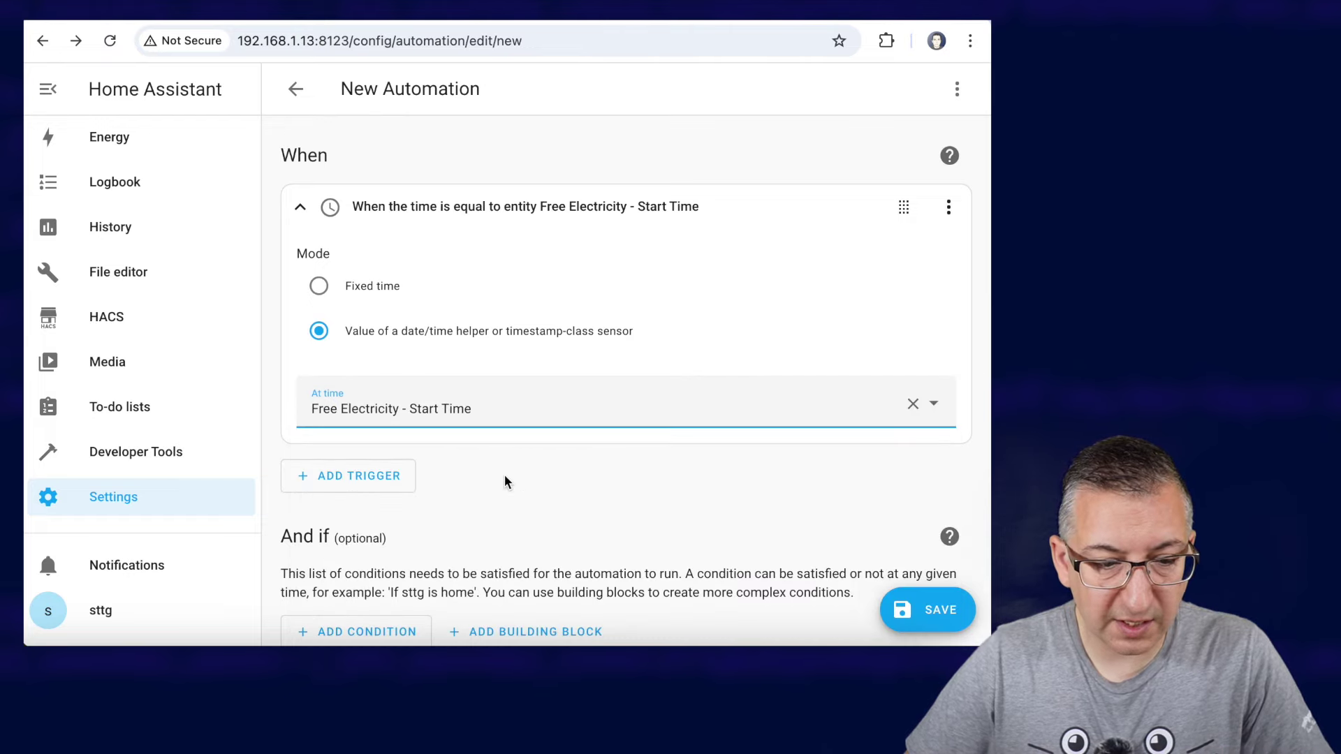
pyautogui.click(722, 500)
# Add a Home Assistant Core Integration: Generic turn on action targeting the Hot Water Boost entity, and collapse it
pyautogui.scroll(-3, 722, 500)
pyautogui.scroll(-1, 722, 501)
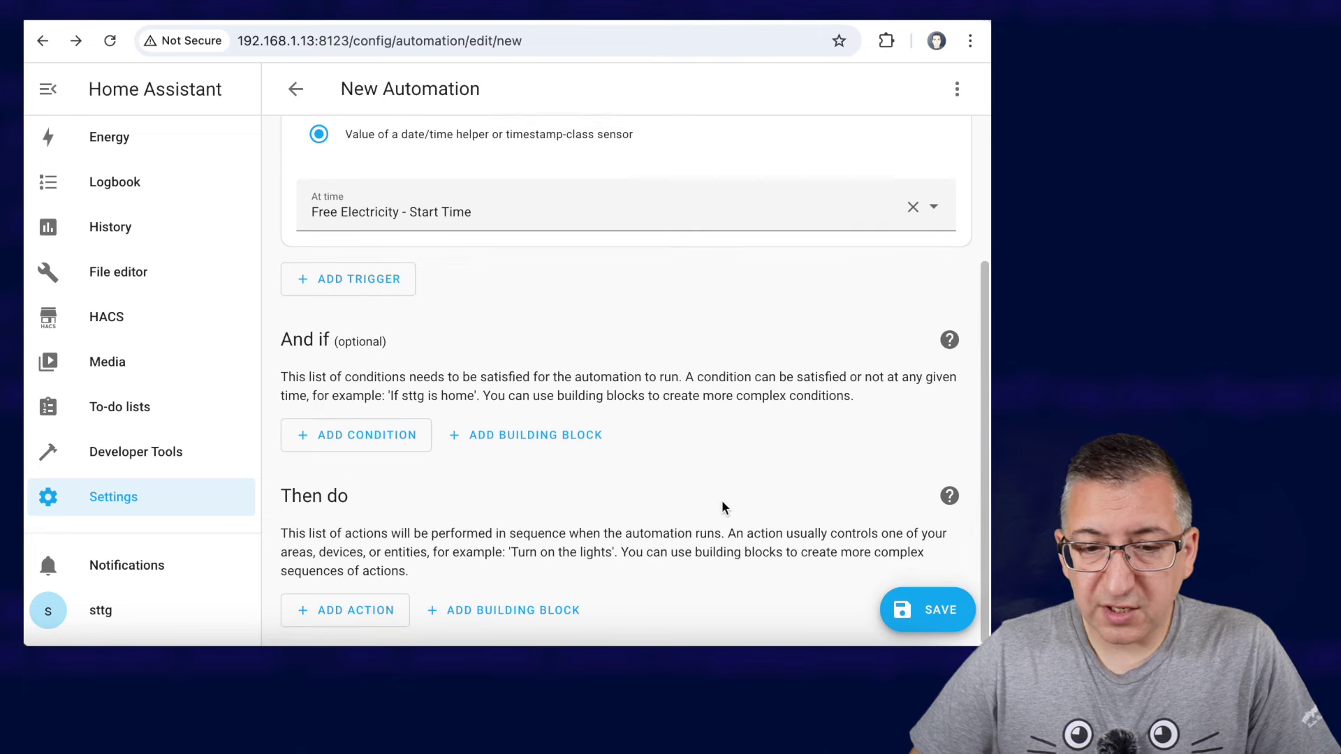
pyautogui.doubleClick(341, 491)
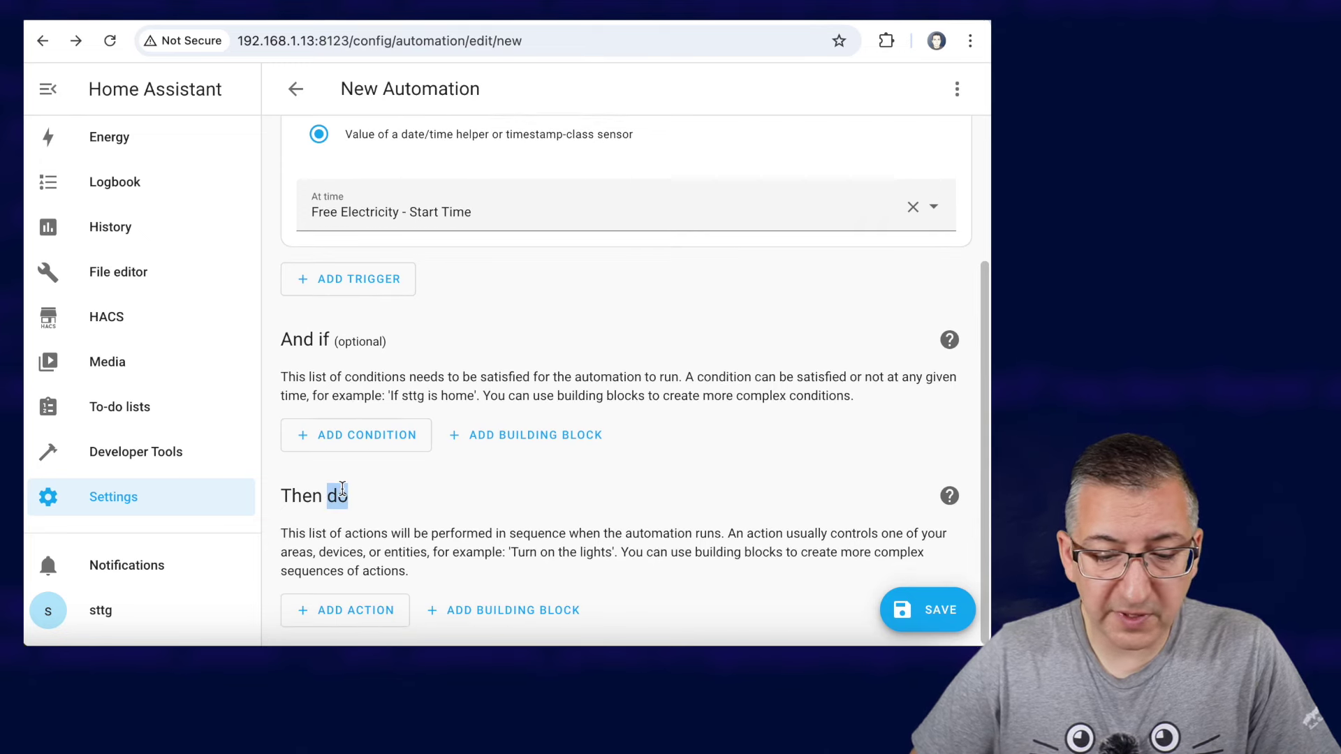
pyautogui.click(341, 491)
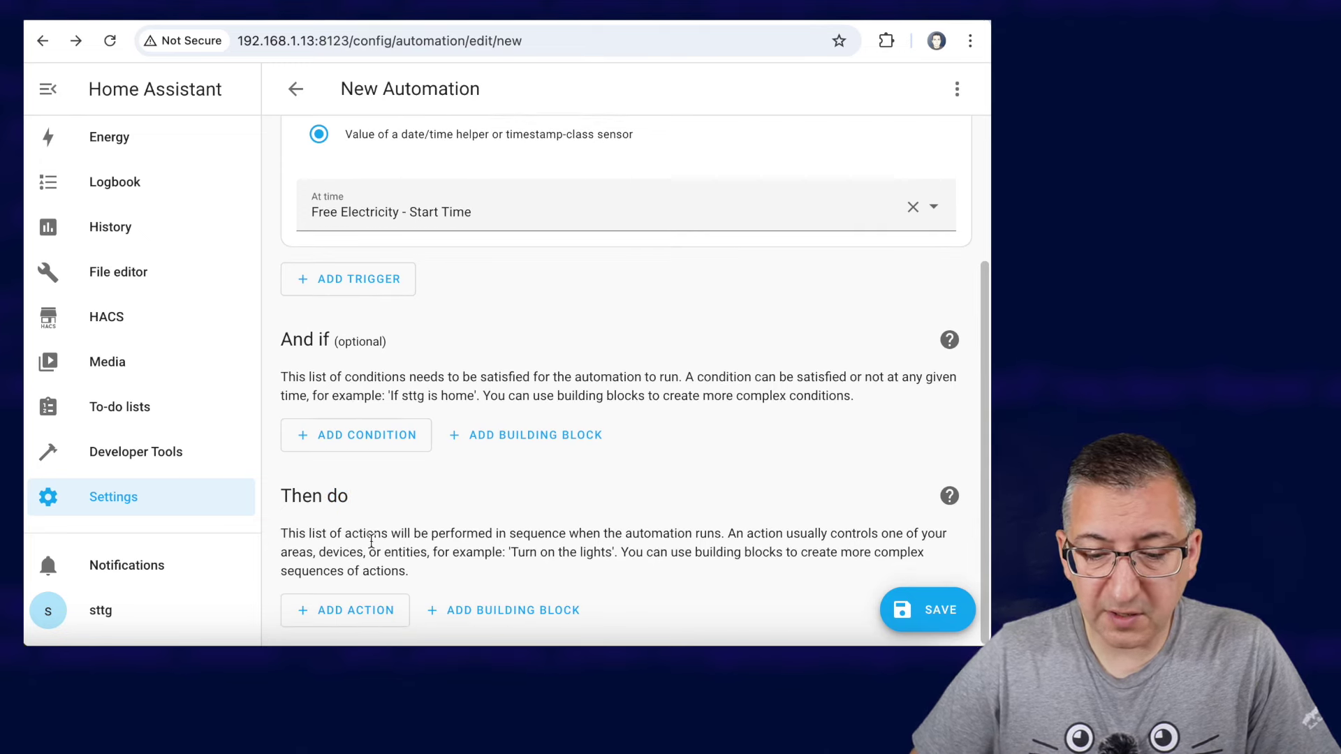
pyautogui.click(359, 612)
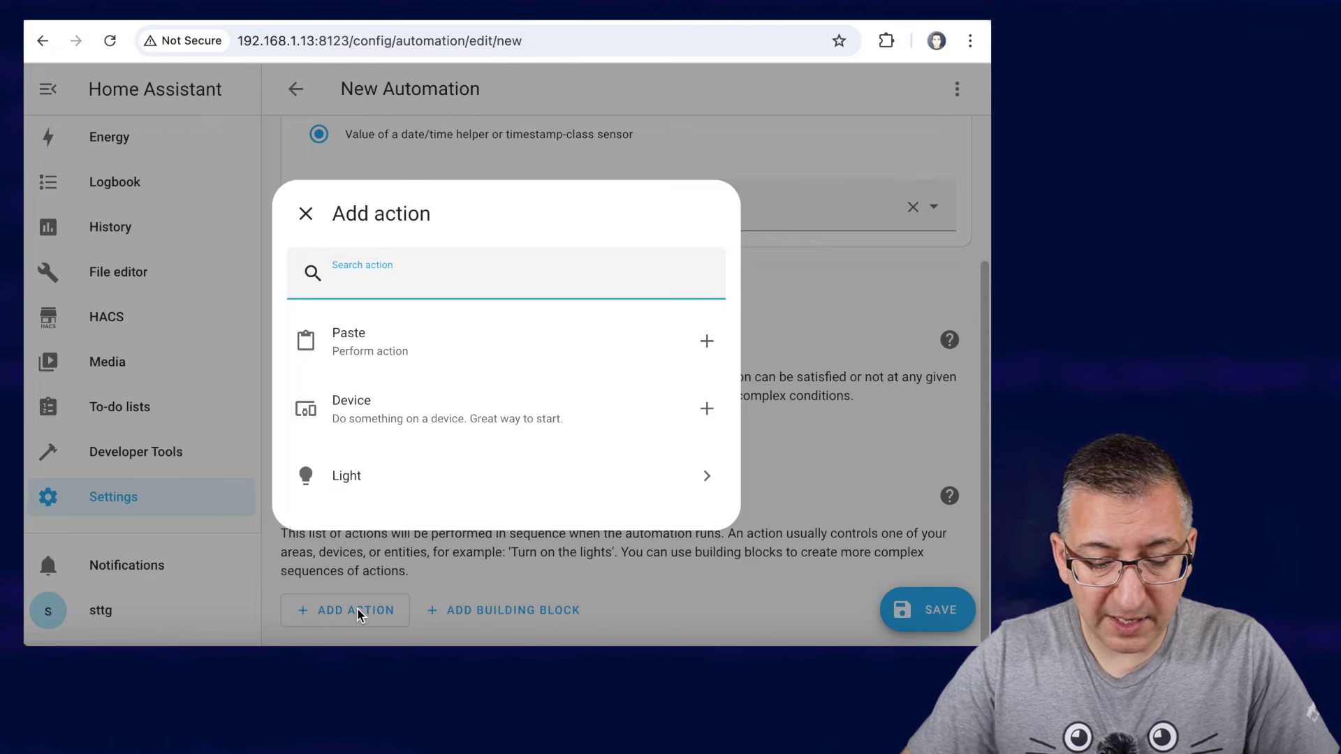
pyautogui.write('generic')
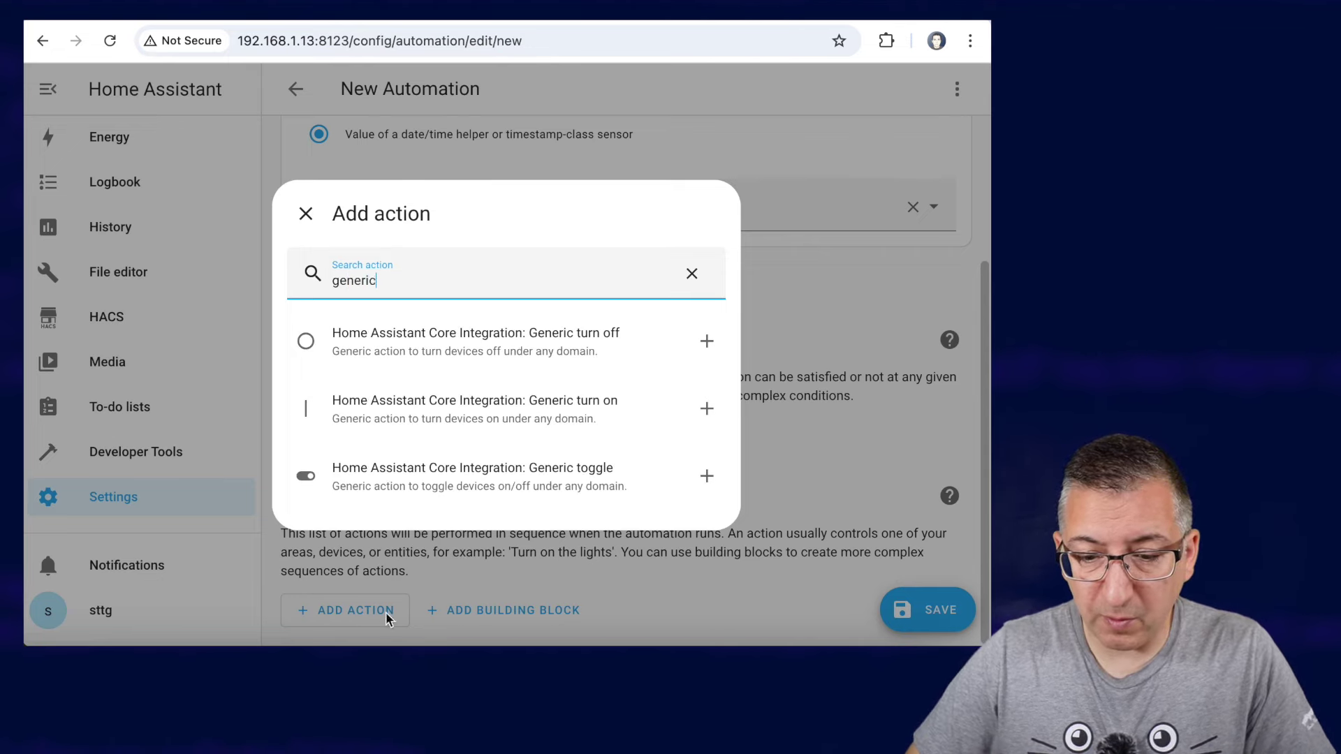
pyautogui.click(567, 399)
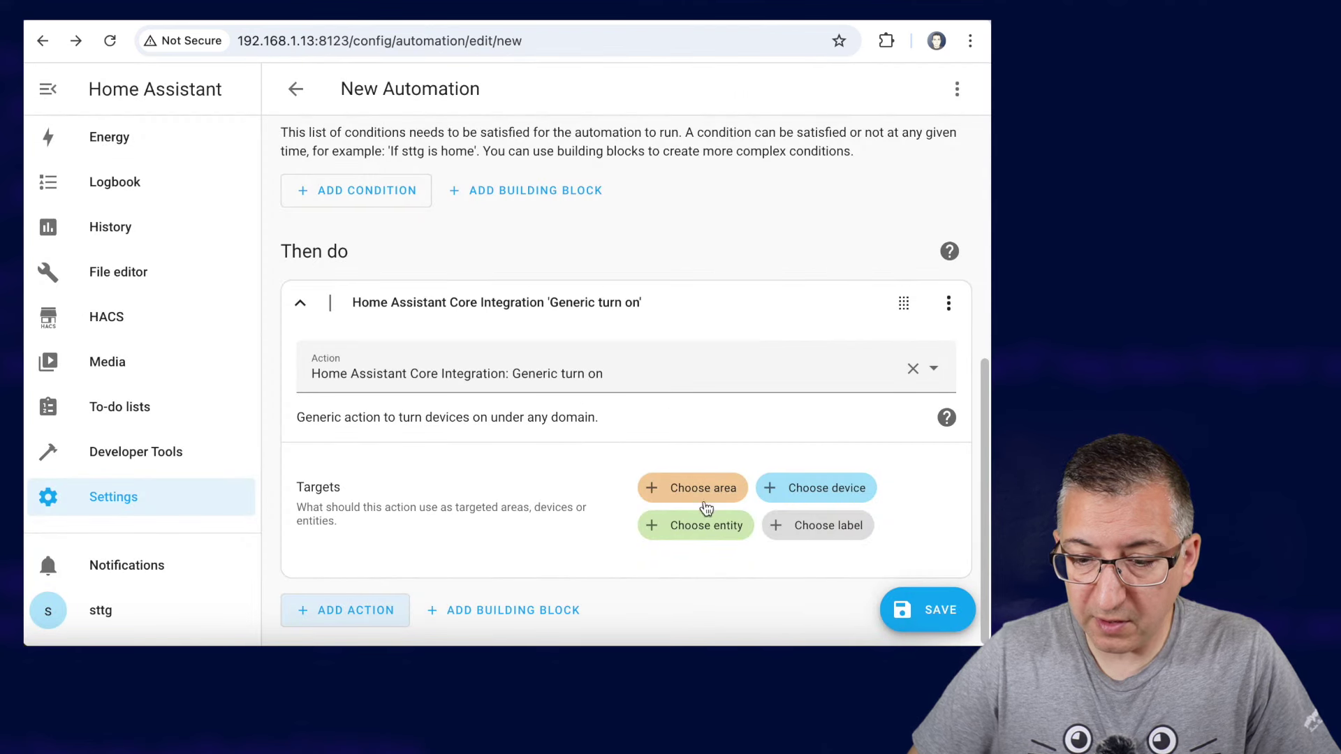
pyautogui.click(698, 526)
pyautogui.write('wate')
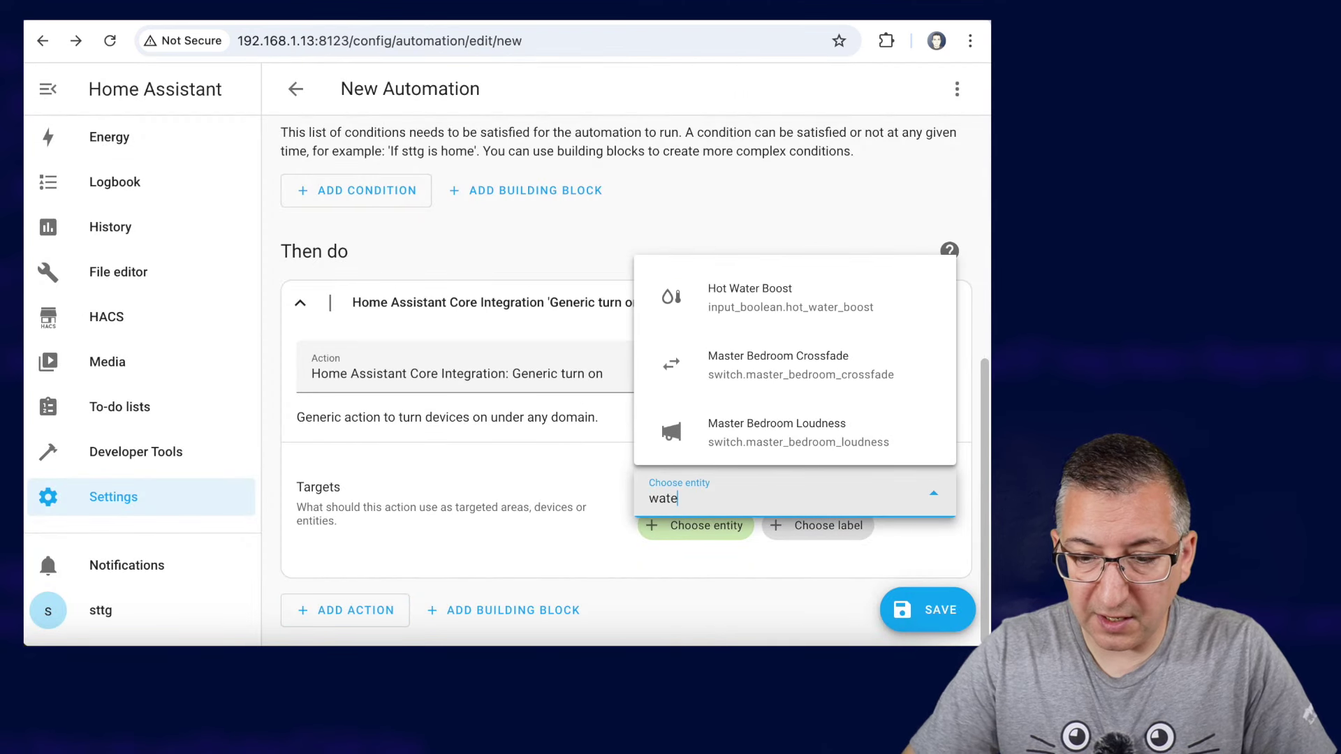
pyautogui.write('r')
pyautogui.click(812, 302)
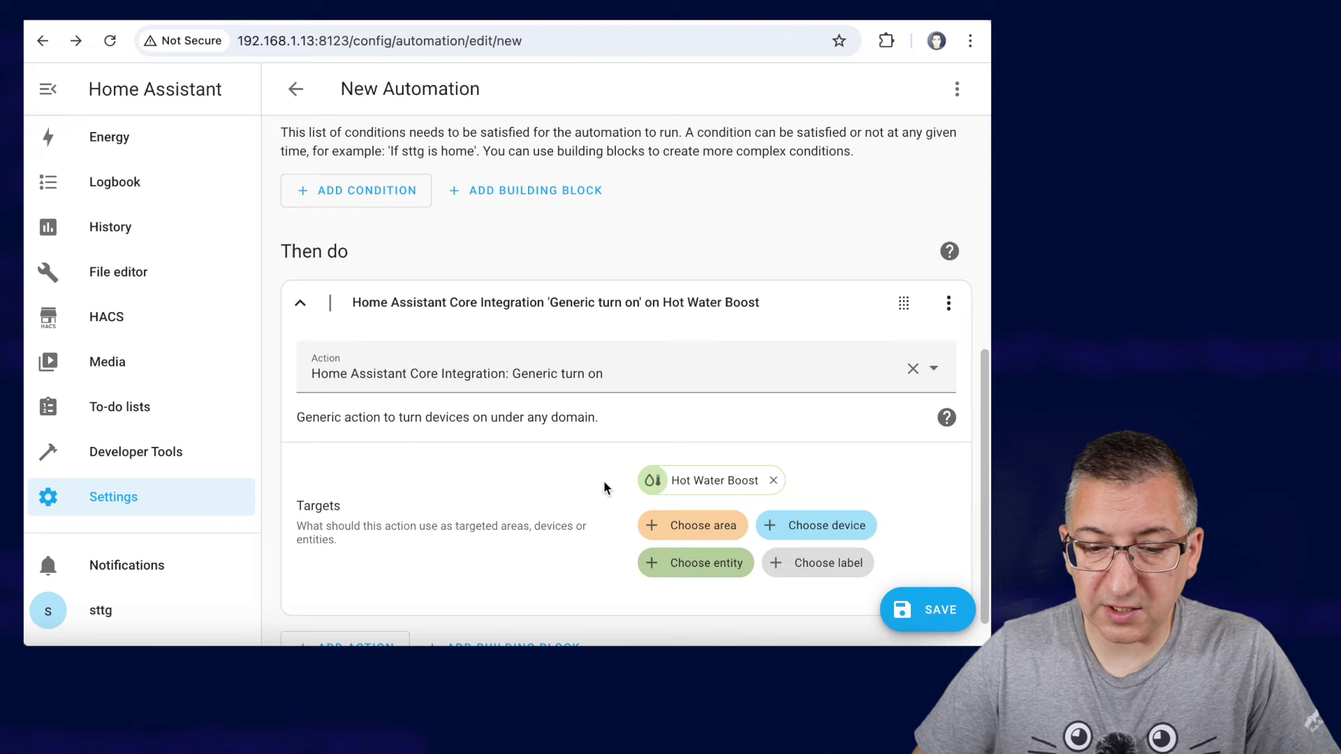
pyautogui.scroll(-1, 589, 489)
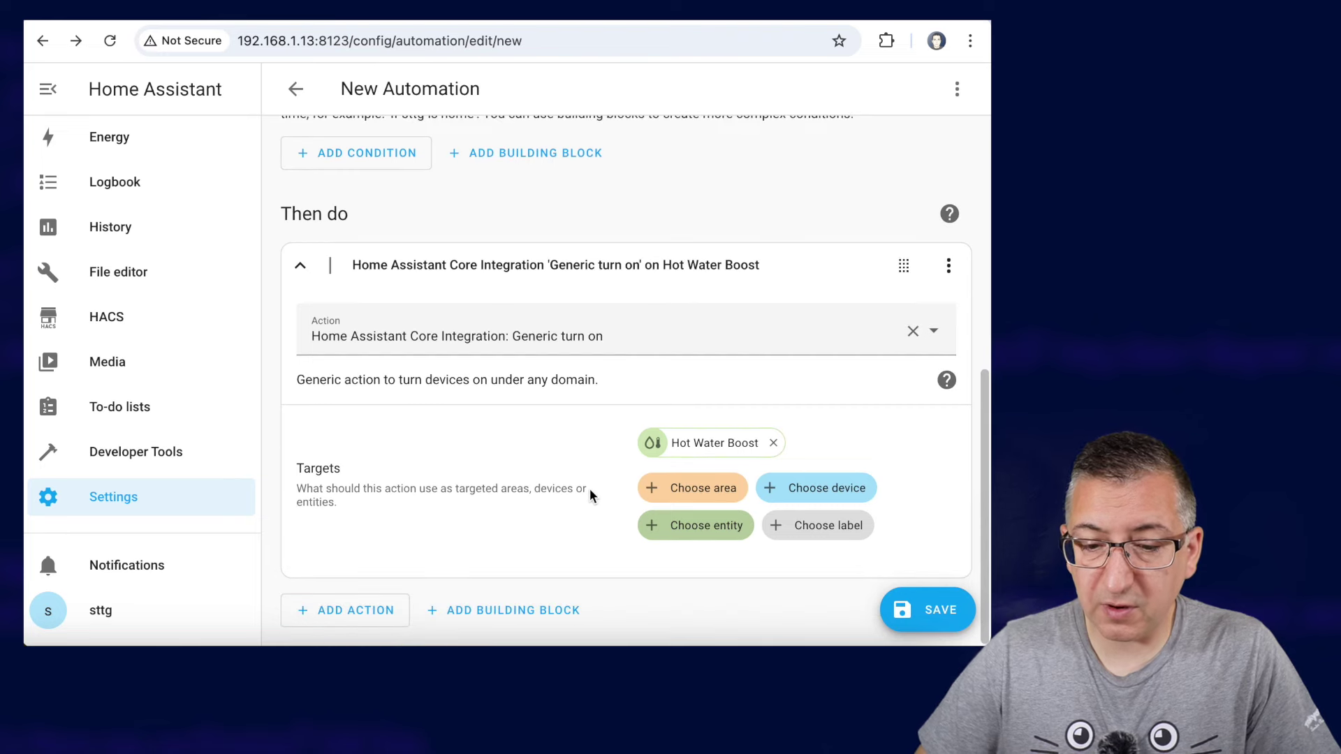
pyautogui.click(299, 269)
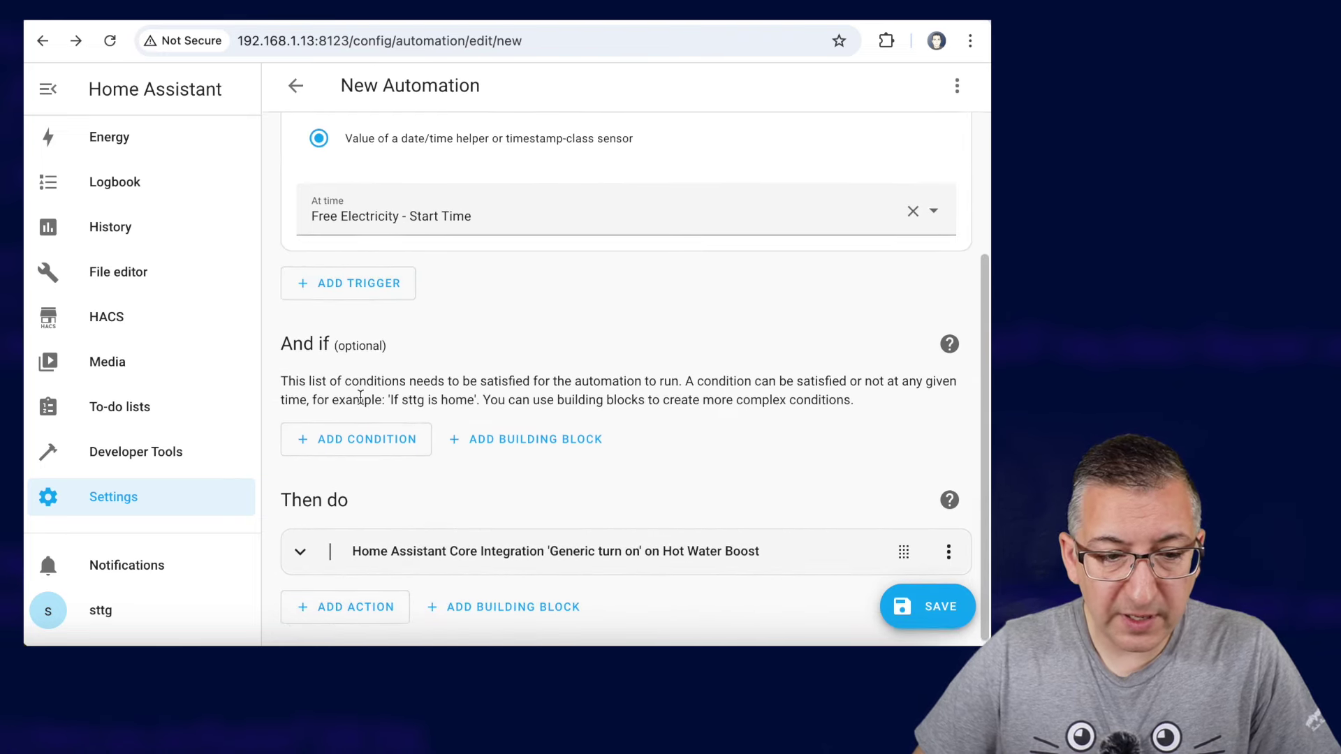
# Add a "Wait for time to pass (delay)" action with a duration of 1 minute
pyautogui.click(354, 613)
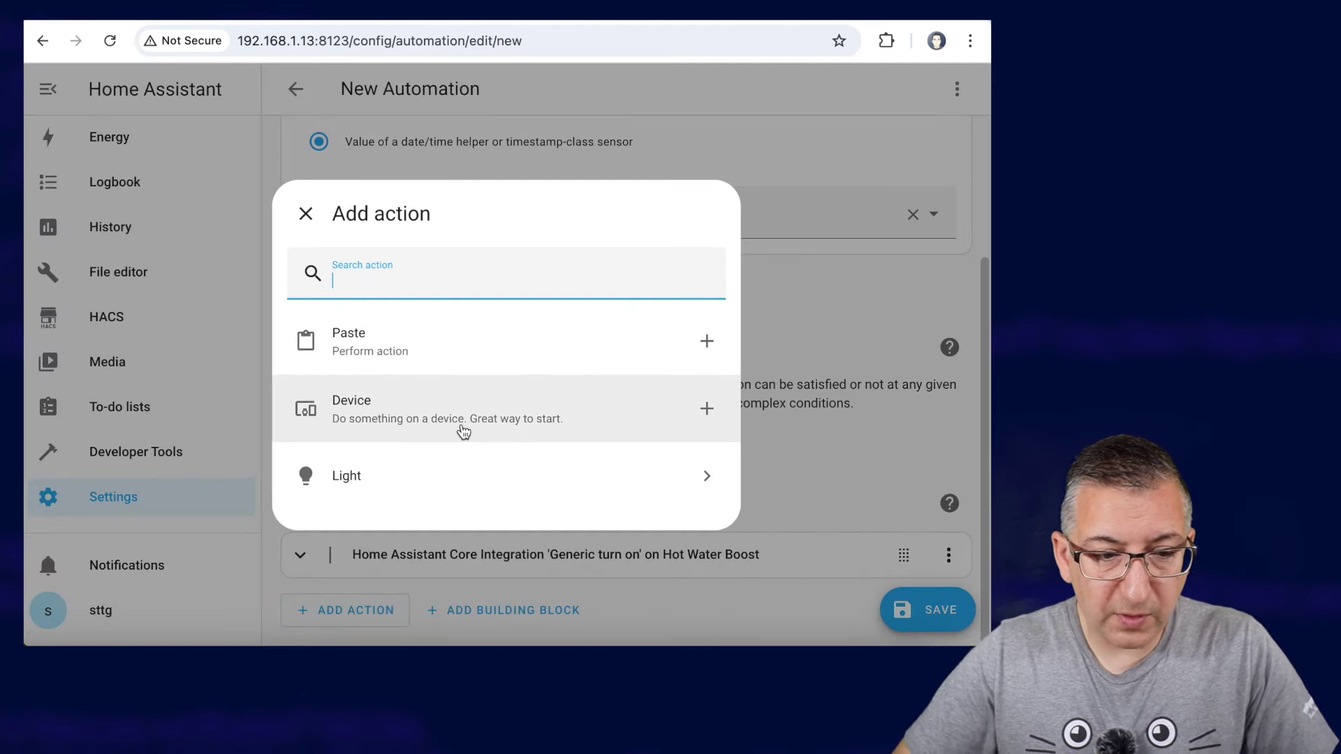
pyautogui.write('wait')
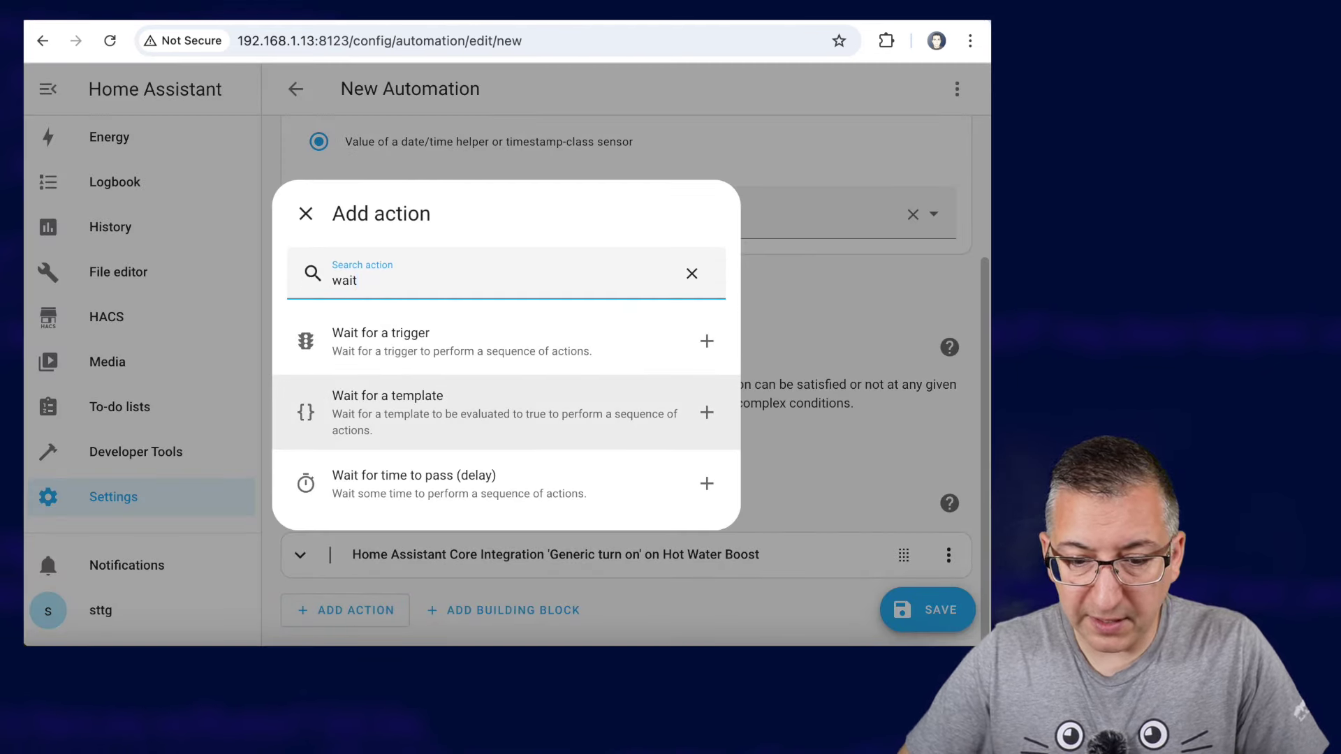
pyautogui.click(463, 487)
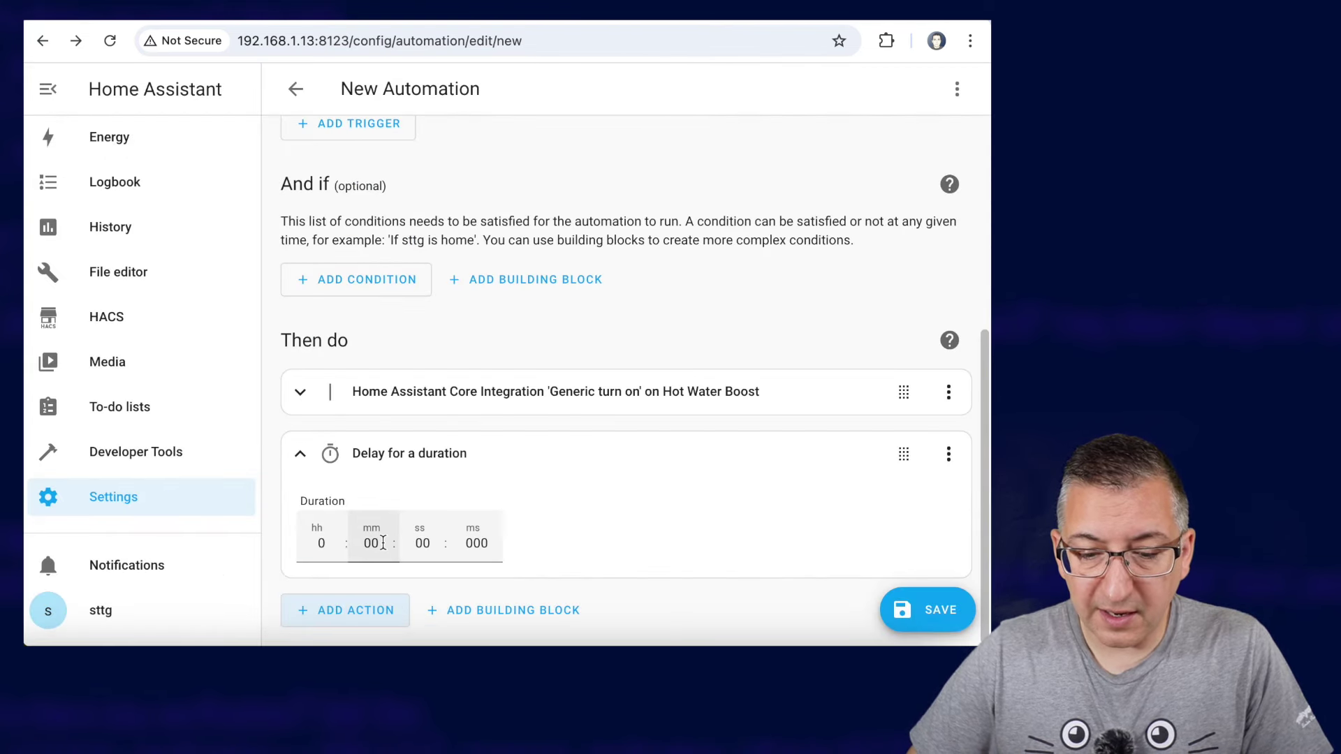
pyautogui.click(383, 542)
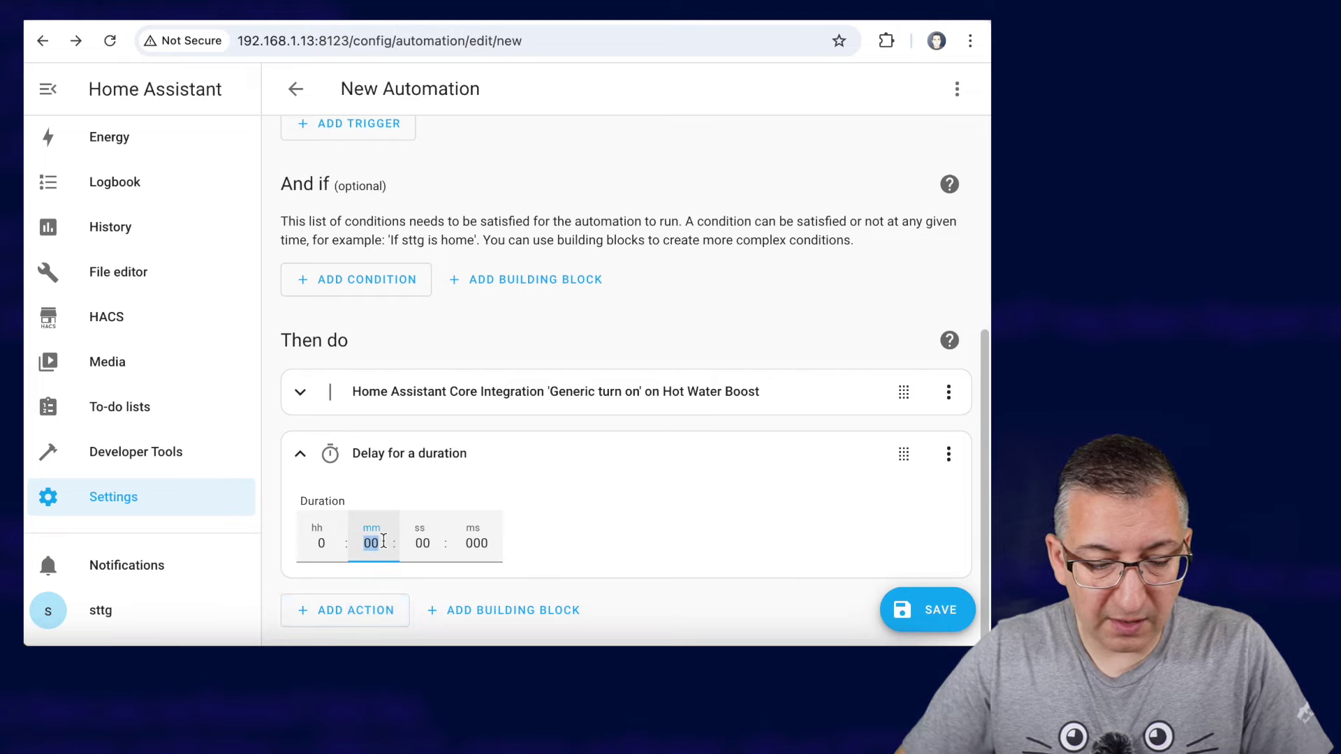
pyautogui.write('1')
pyautogui.click(564, 551)
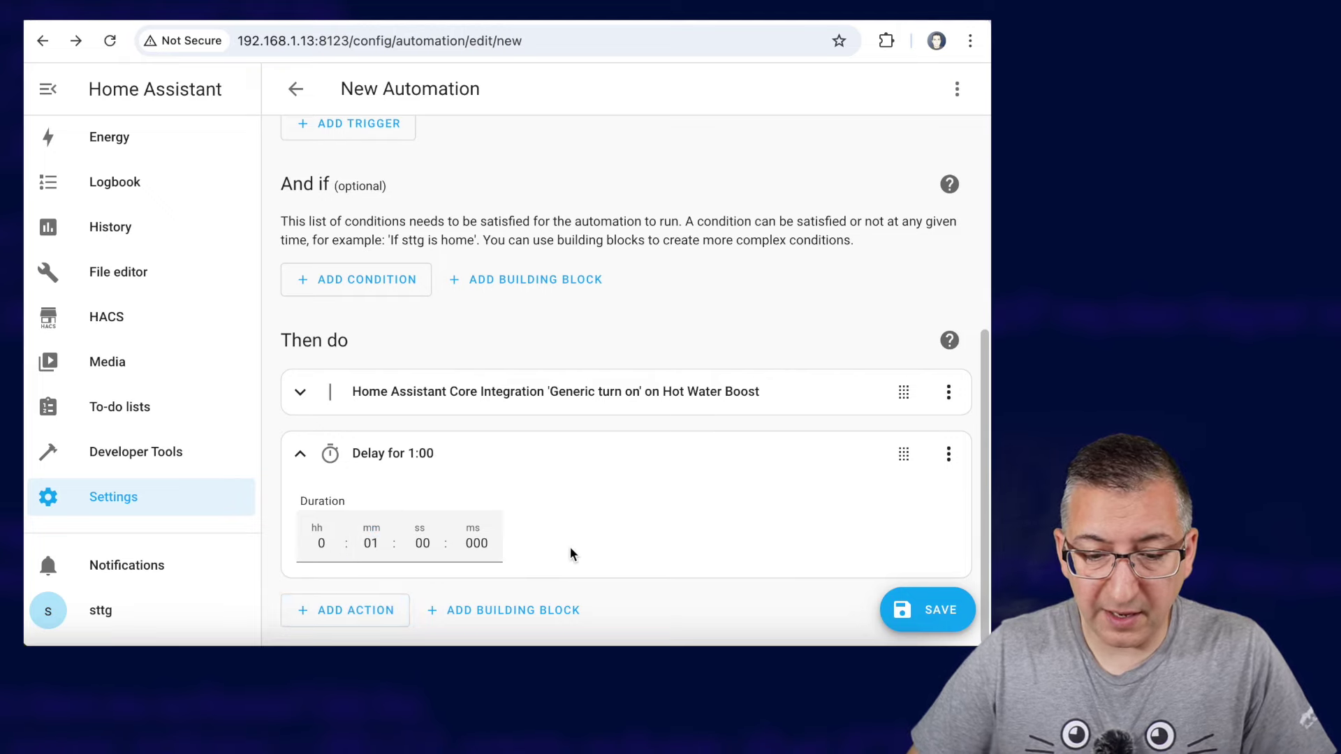
# Edit the delay in YAML and set its minutes to "{{ states(\"input_select.free_electricity_session_length\") | int }}"
pyautogui.click(949, 455)
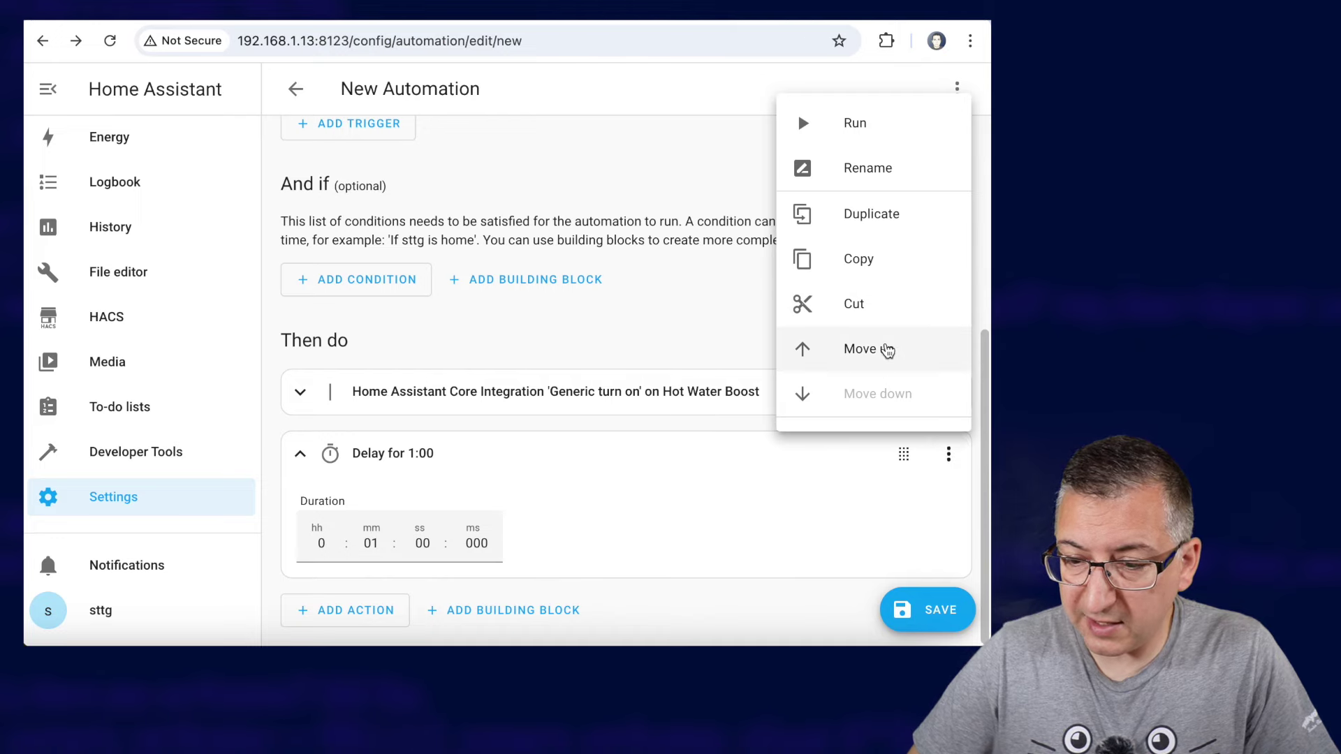
pyautogui.scroll(-3, 886, 350)
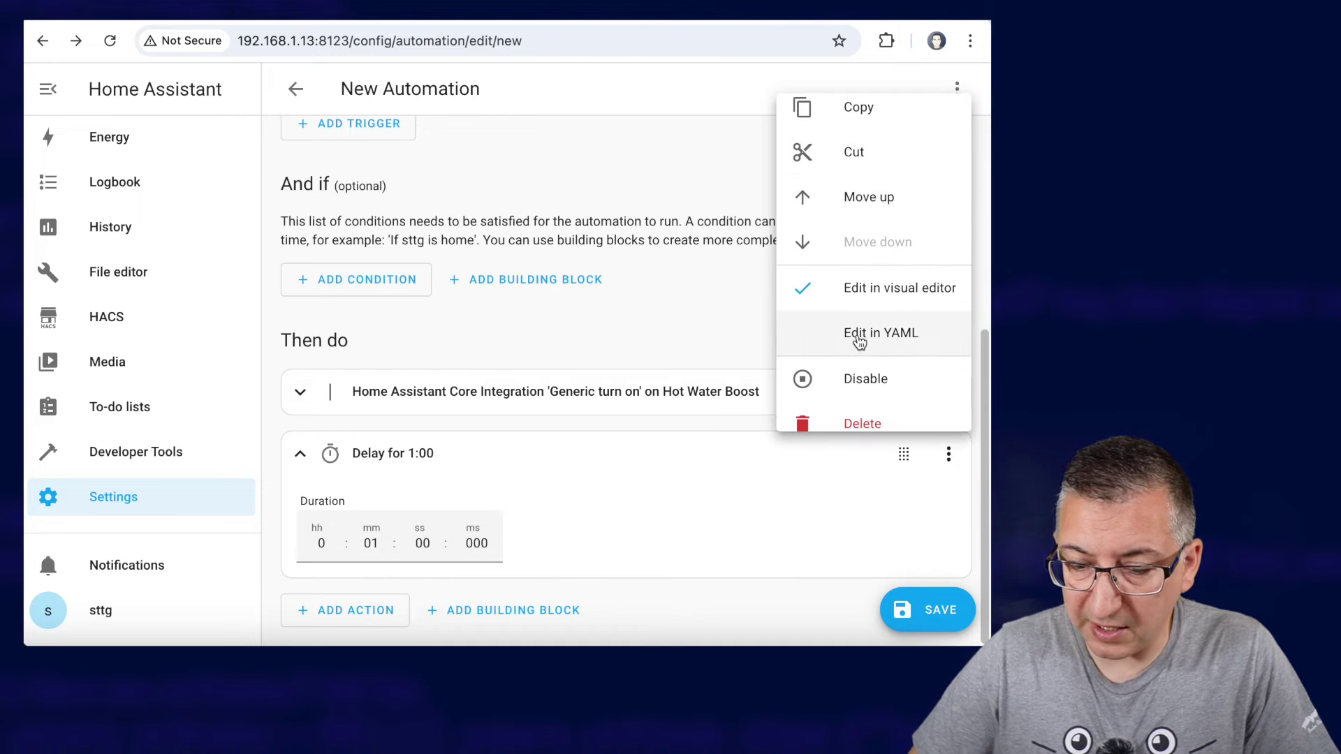
pyautogui.click(858, 341)
pyautogui.scroll(-2, 565, 570)
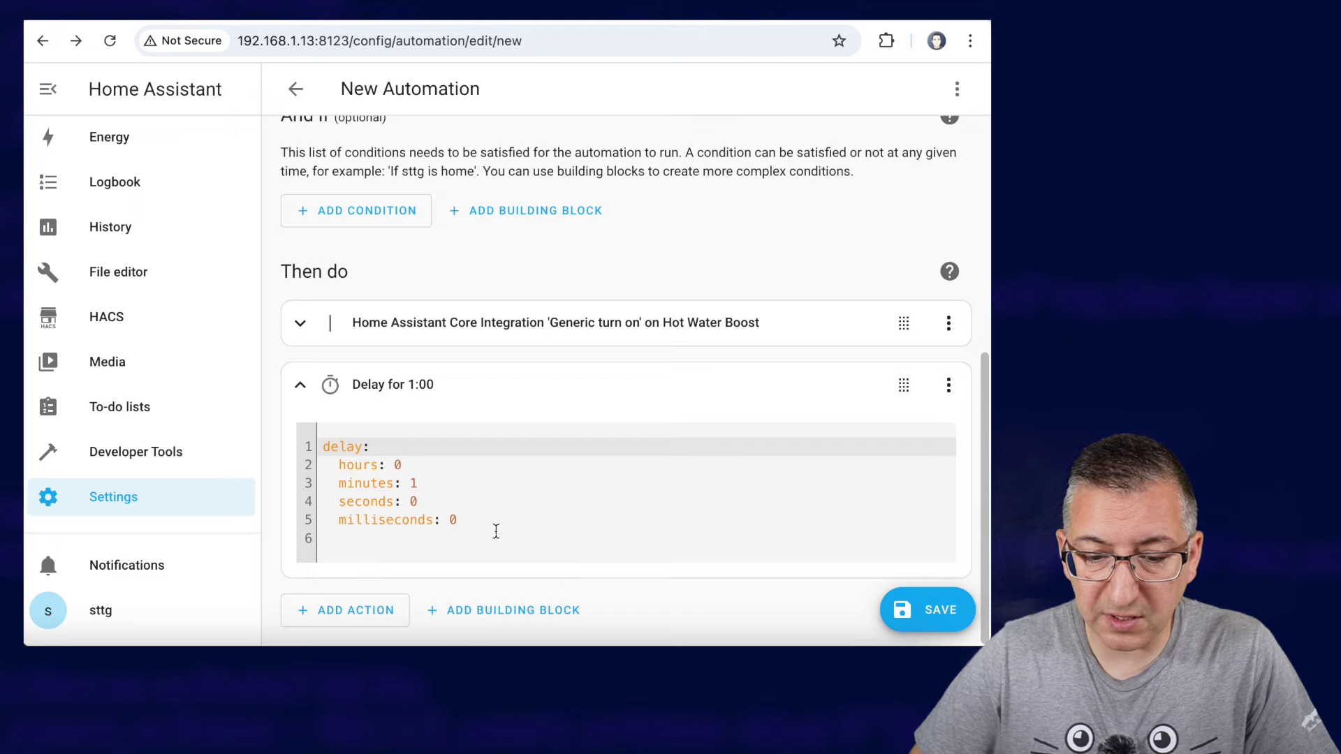
pyautogui.click(433, 482)
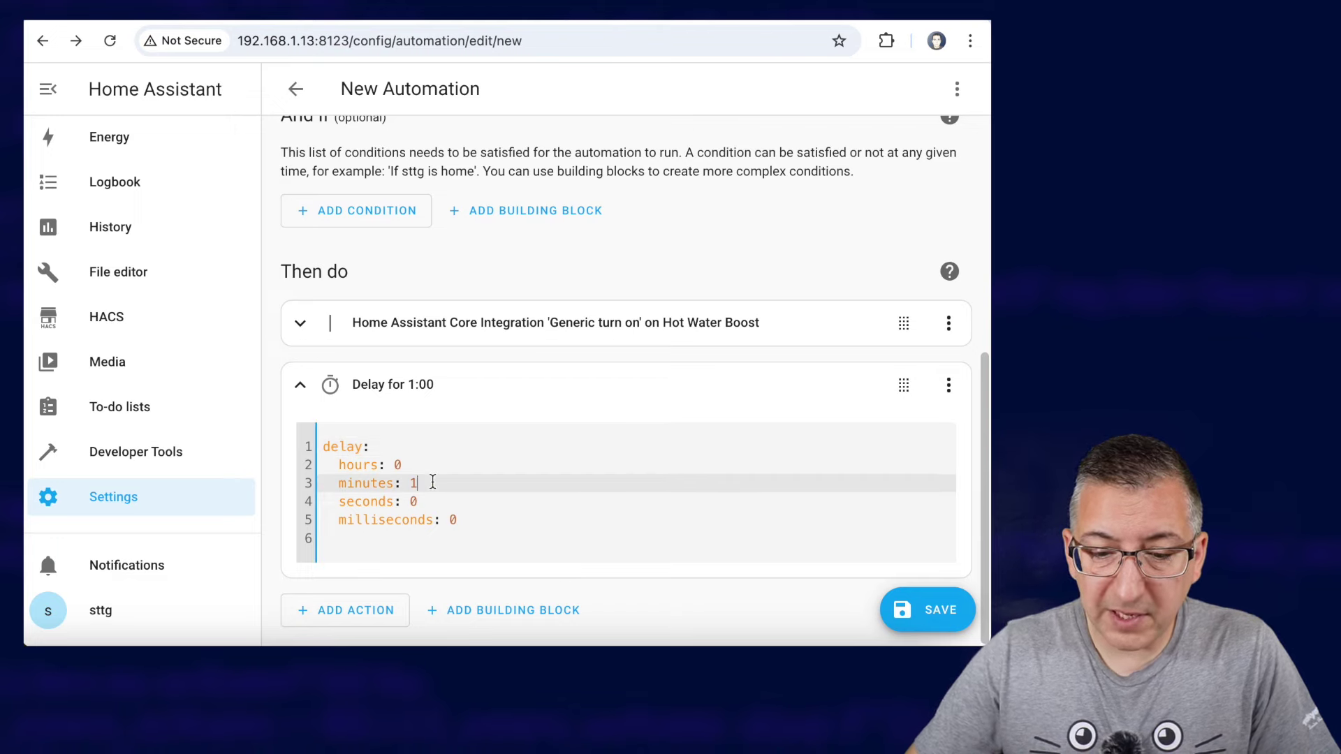
pyautogui.press('BackSpace')
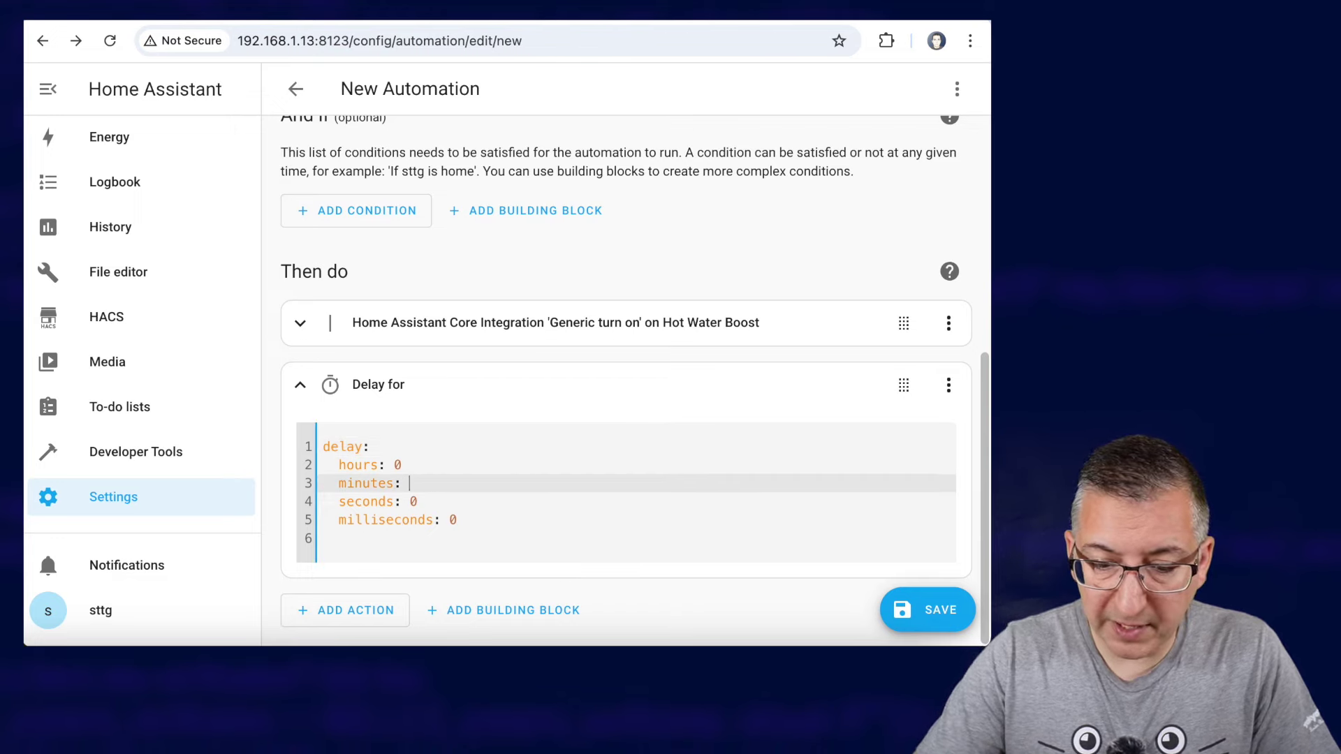
pyautogui.write('"{{ states(\\"input_select.free_electricity_session_length\\") | int }}"')
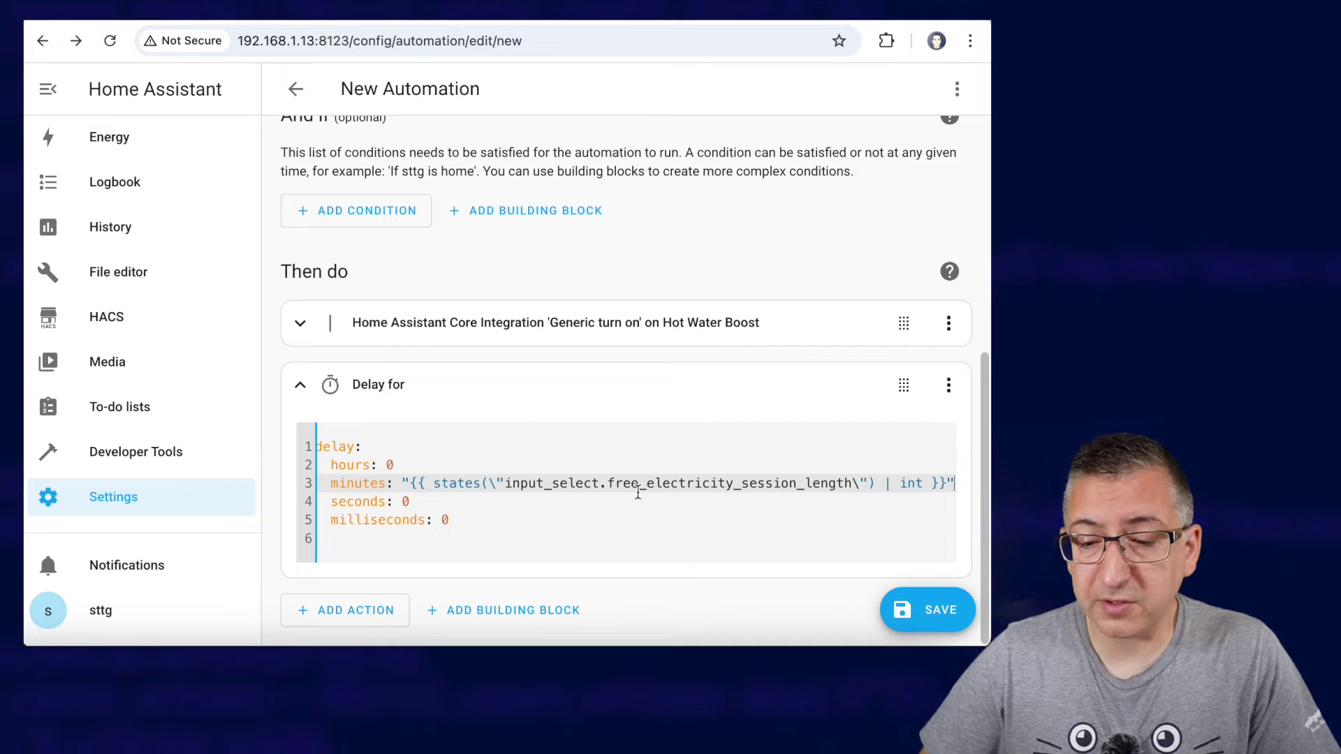
# Examine the minutes template in the delay's YAML, including the session length entity it references
pyautogui.doubleClick(697, 483)
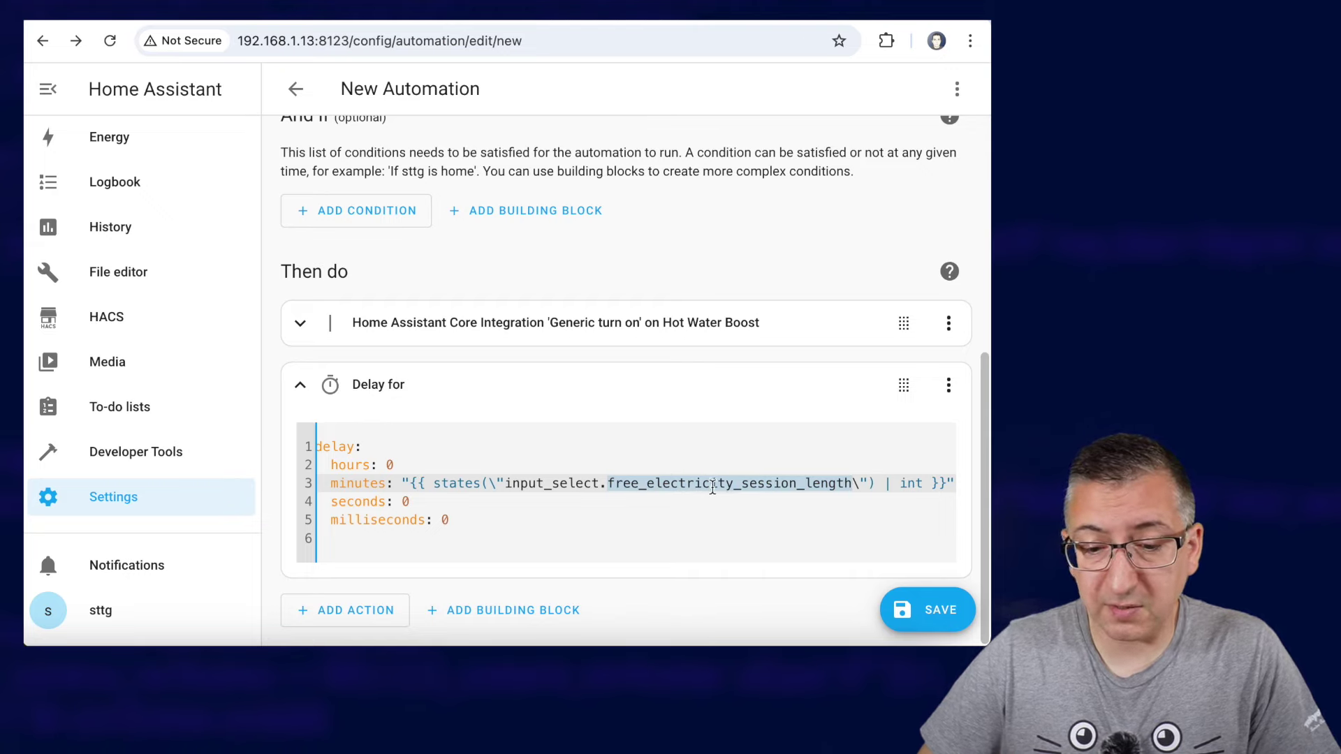
pyautogui.hscroll(-1, 419, 487)
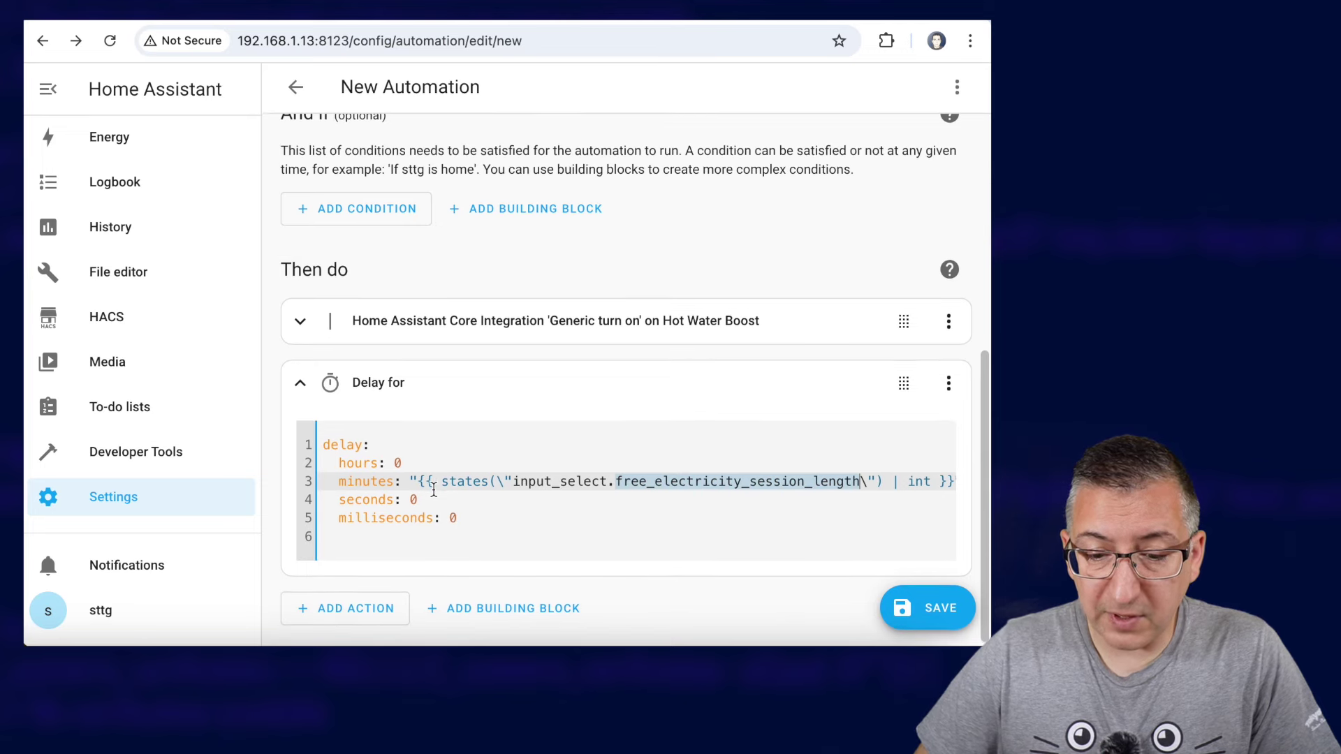
pyautogui.click(417, 483)
pyautogui.hotkey('ctrl', 'shift', 'Right')
pyautogui.hotkey('ctrl', 'shift', 'Right')
pyautogui.hotkey('ctrl', 'shift', 'Right')
pyautogui.hotkey('ctrl', 'shift', 'Right')
pyautogui.hotkey('ctrl', 'shift', 'Right')
pyautogui.hotkey('ctrl', 'shift', 'Right')
pyautogui.hotkey('ctrl', 'shift', 'Right')
pyautogui.hotkey('ctrl', 'shift', 'Right')
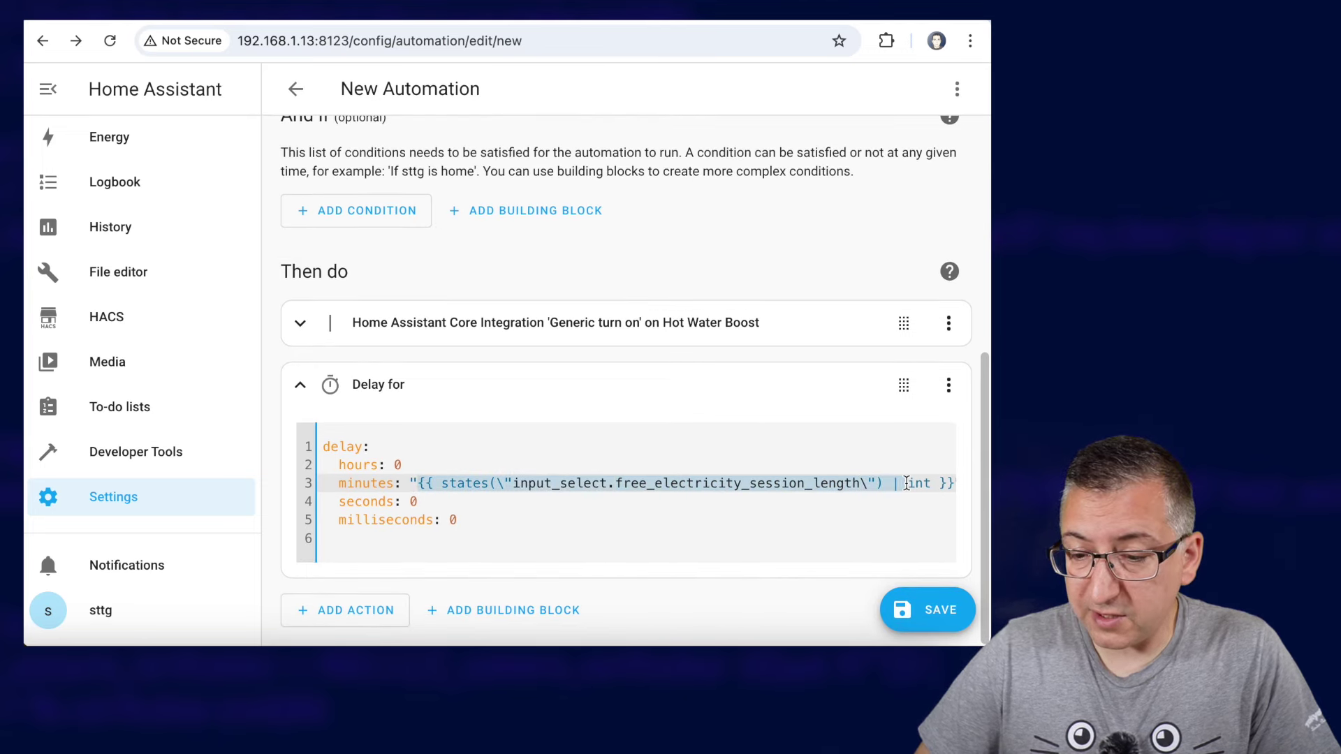
# Collapse the delay and add a Home Assistant Core Integration: Generic turn off action targeting the Hot Water Boost entity
pyautogui.click(299, 386)
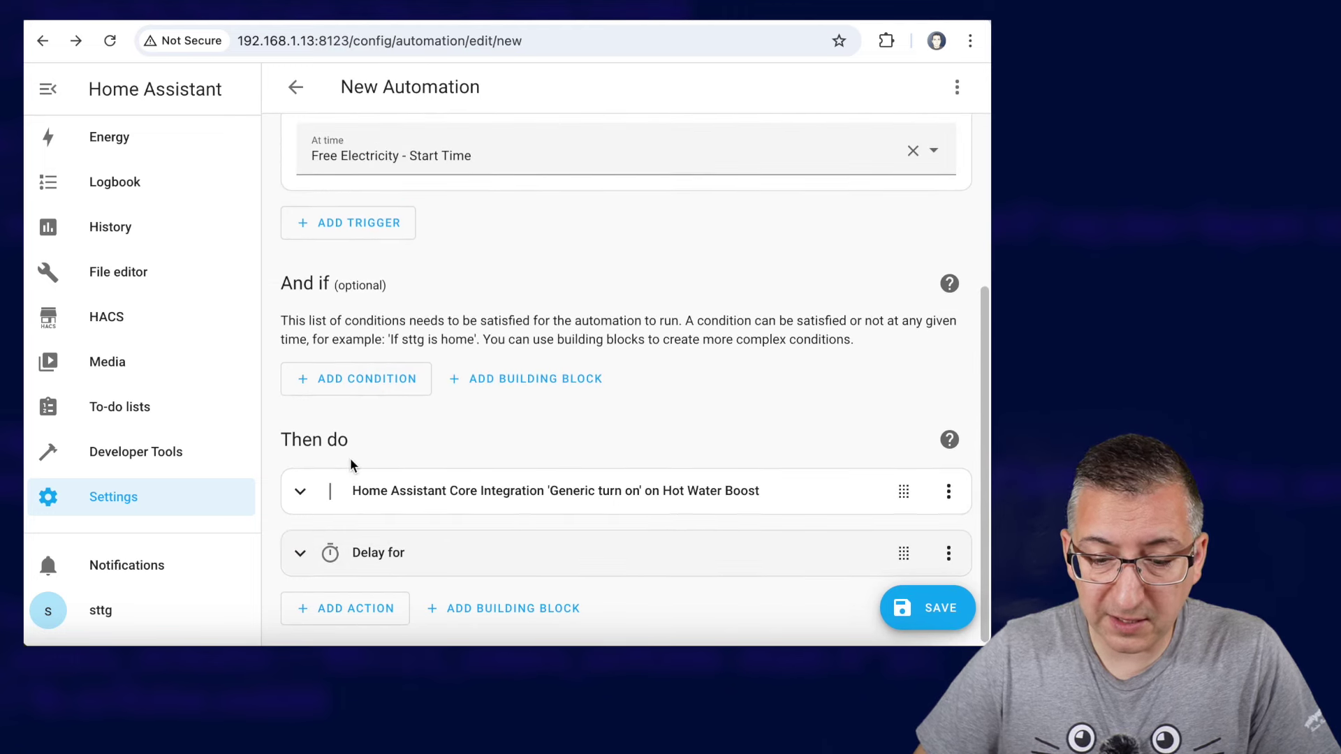
pyautogui.click(369, 612)
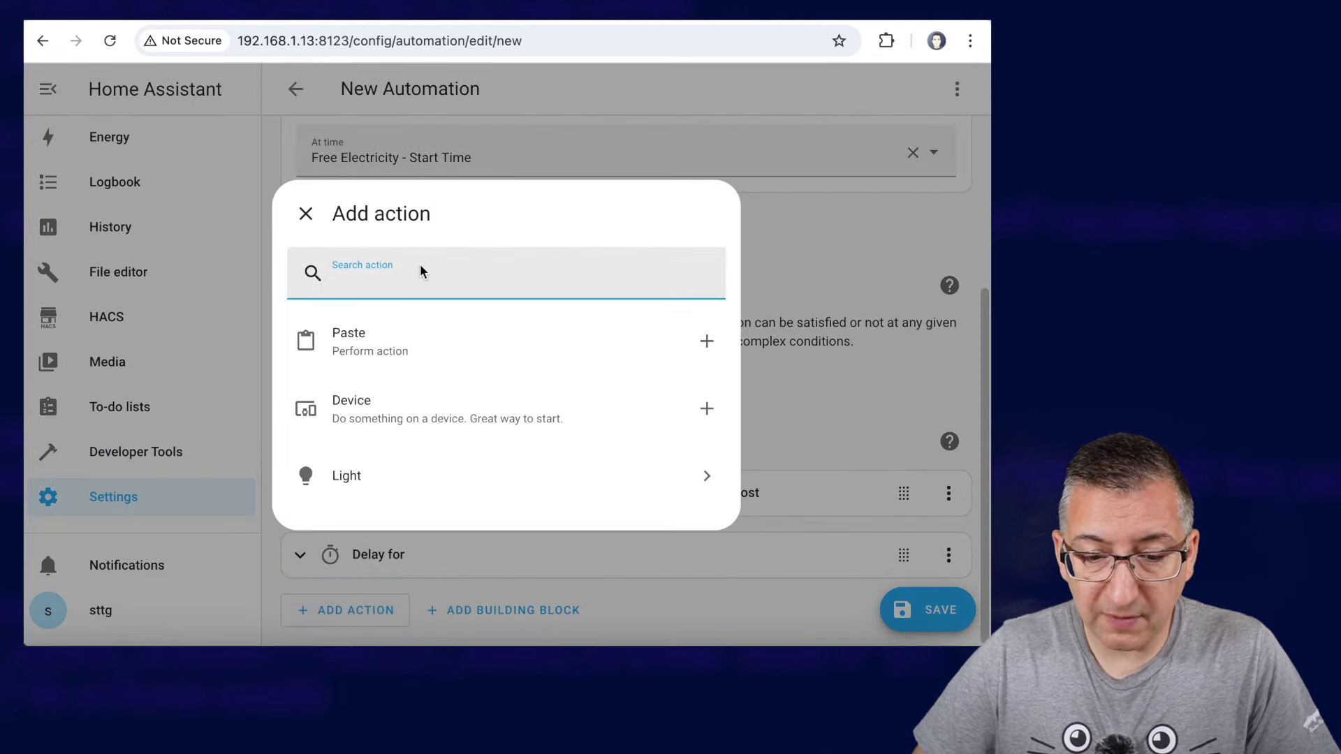
pyautogui.write('gener')
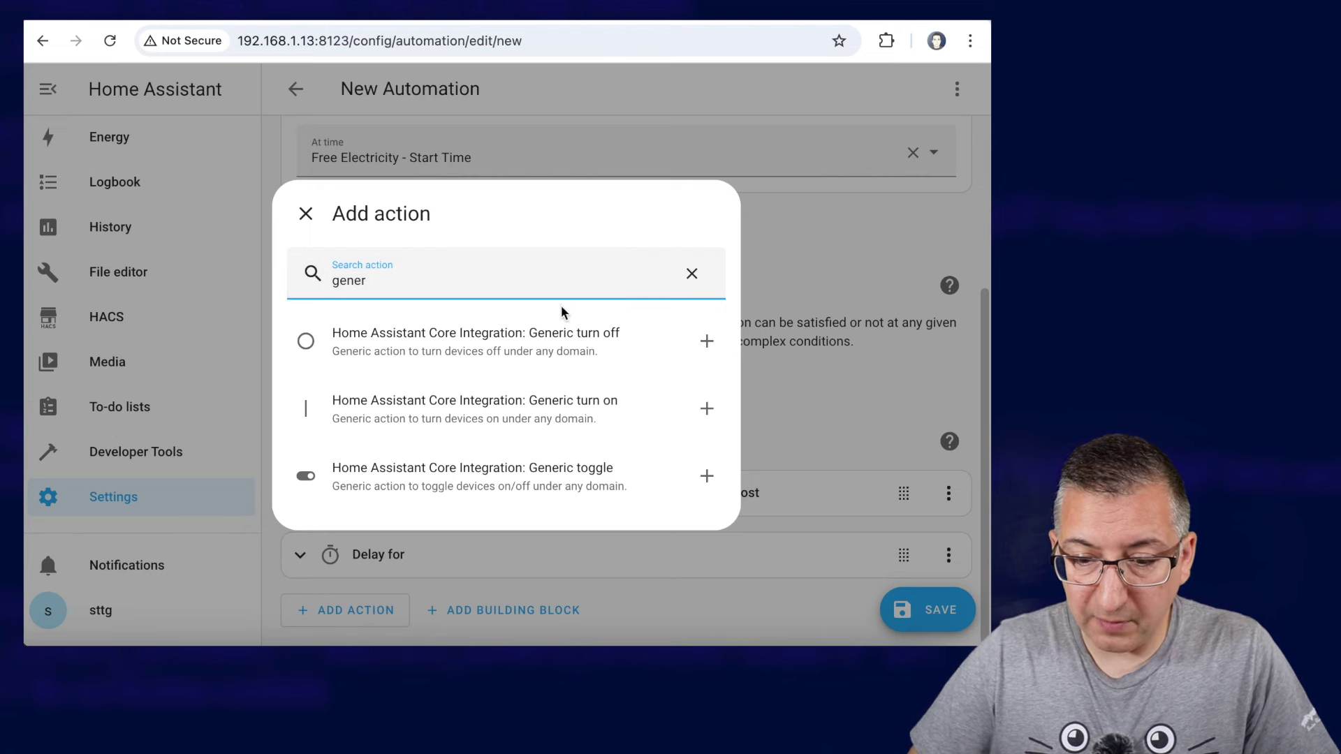
pyautogui.click(582, 336)
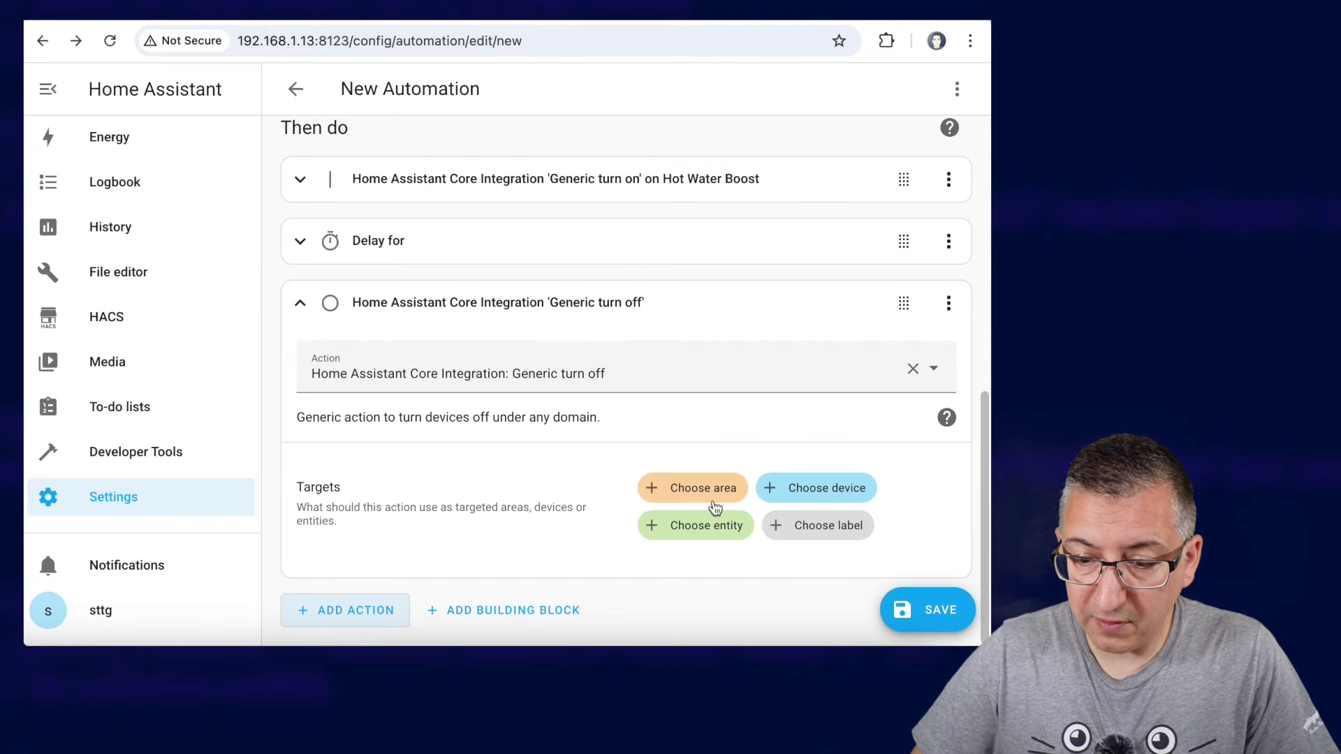
pyautogui.click(713, 532)
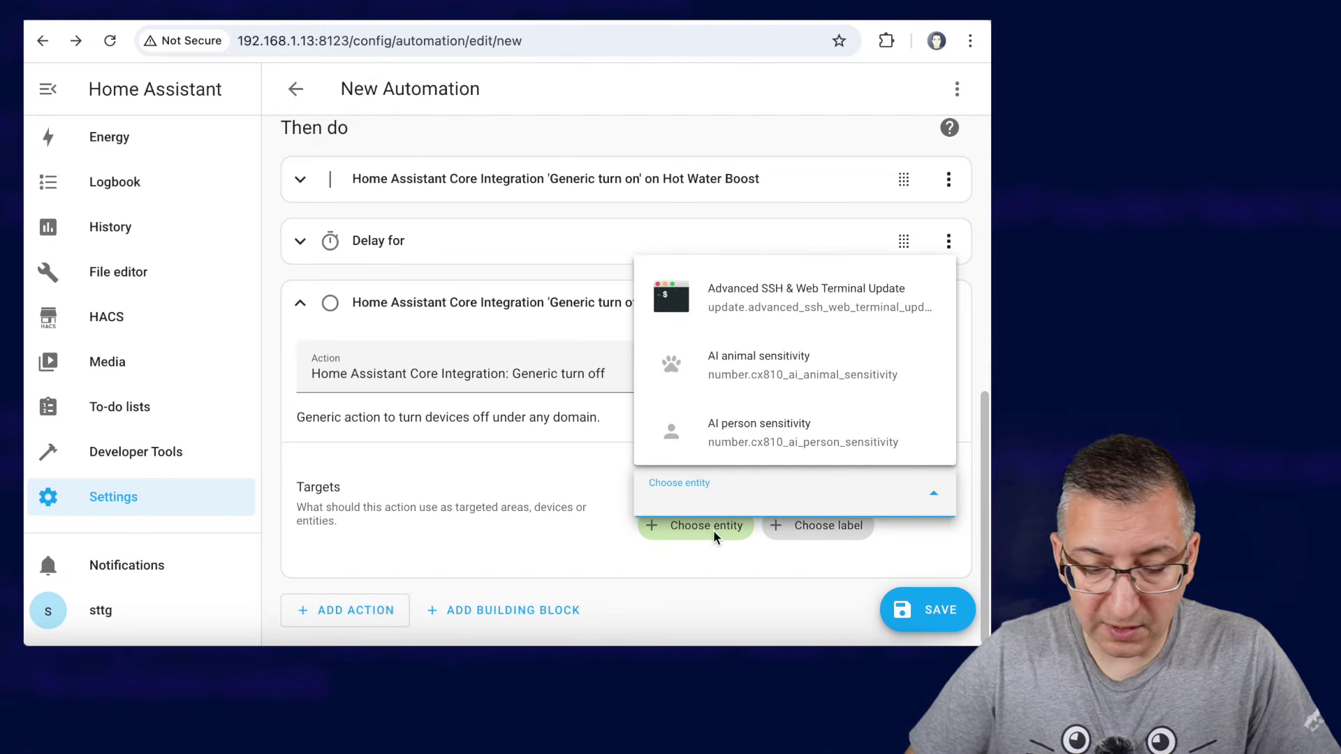
pyautogui.write('hot')
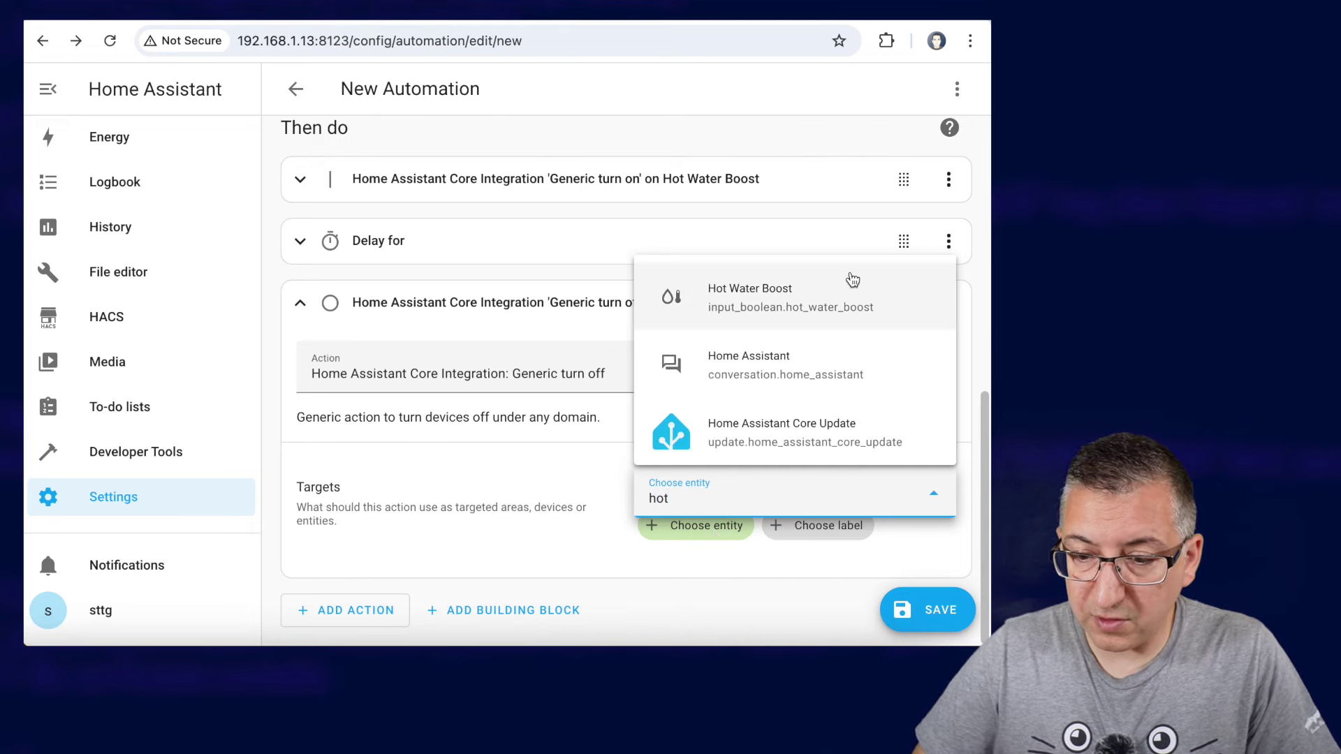
pyautogui.click(829, 276)
pyautogui.scroll(-1, 610, 530)
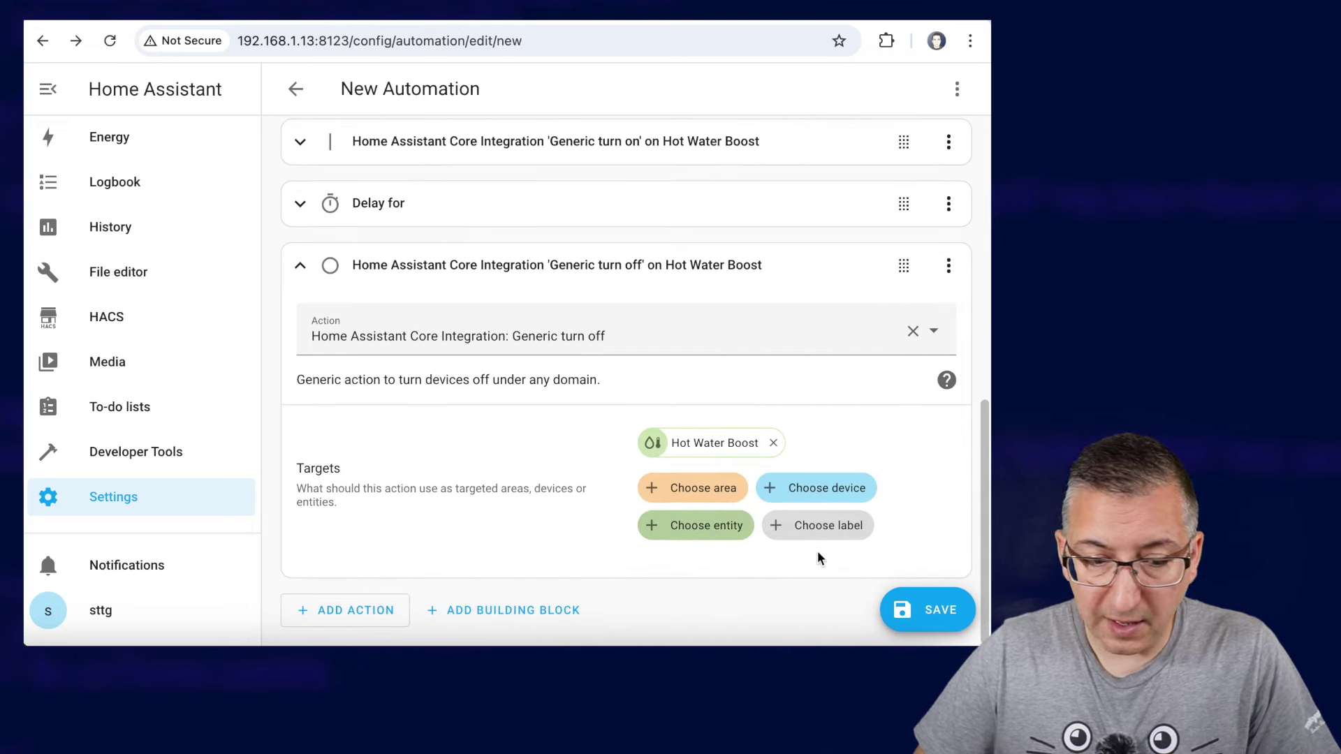
# Save the automation under the name "Octopus Free Electricity"
pyautogui.click(934, 614)
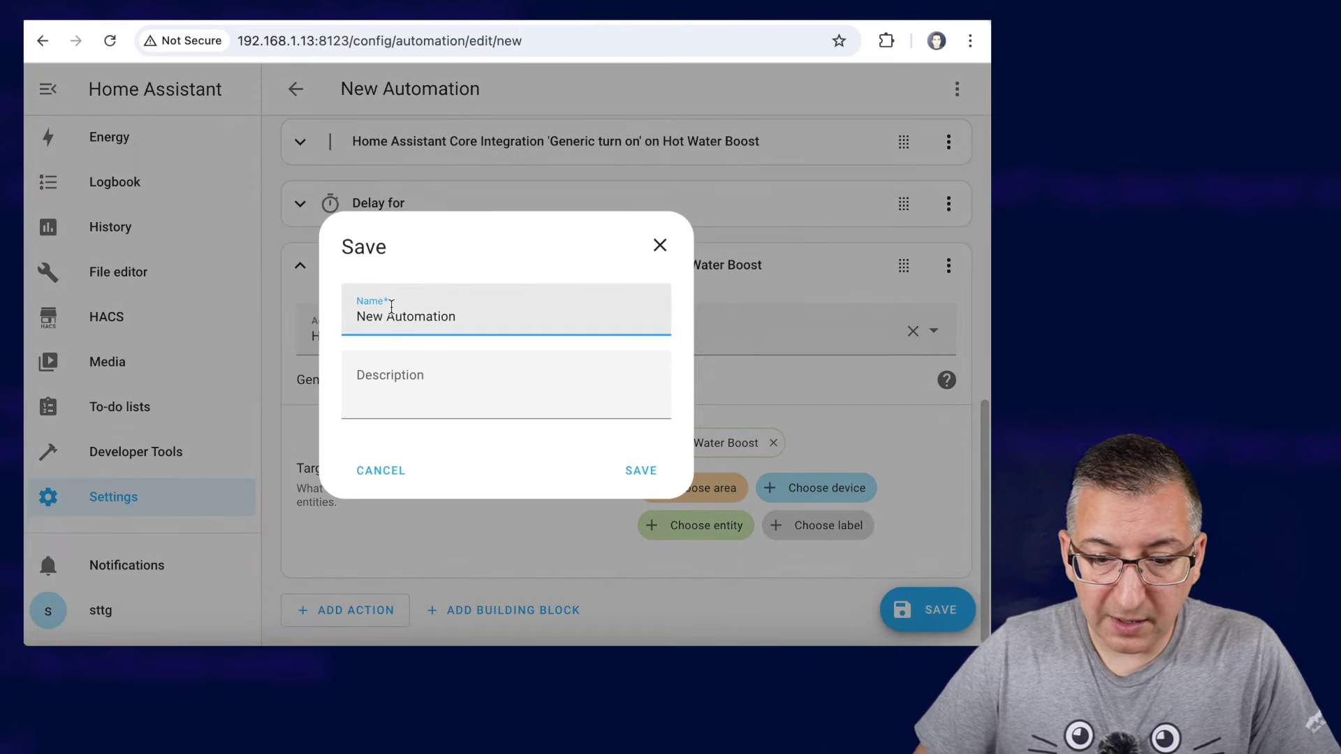
pyautogui.tripleClick(401, 313)
pyautogui.write('Oc')
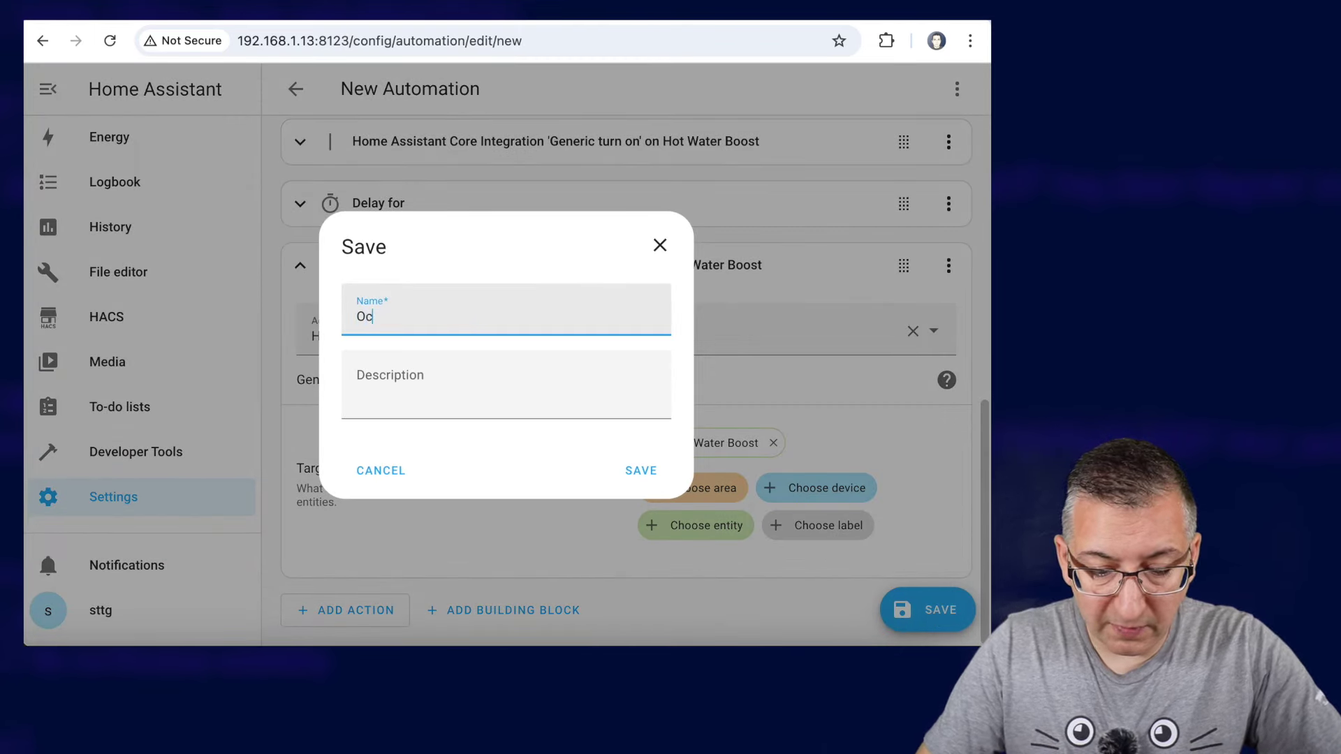
pyautogui.write('topus Free ')
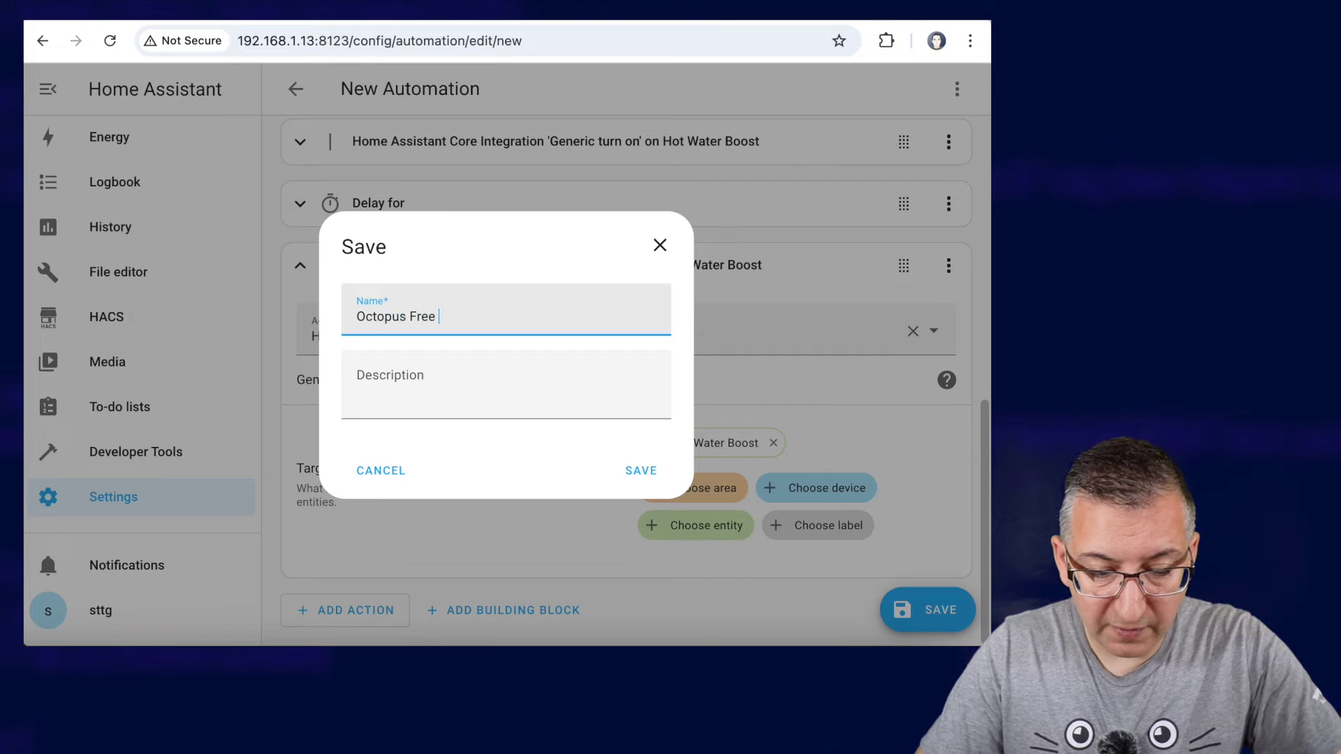
pyautogui.write('Electricity')
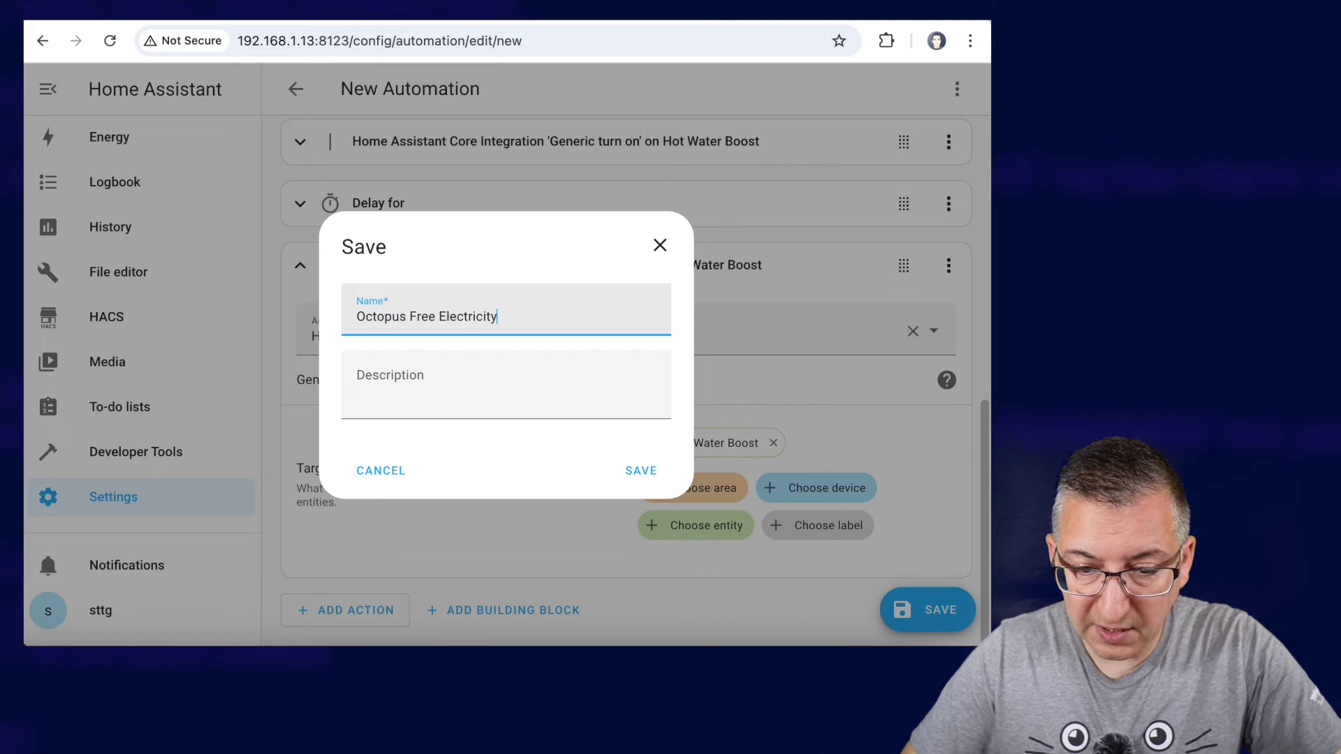
pyautogui.click(644, 473)
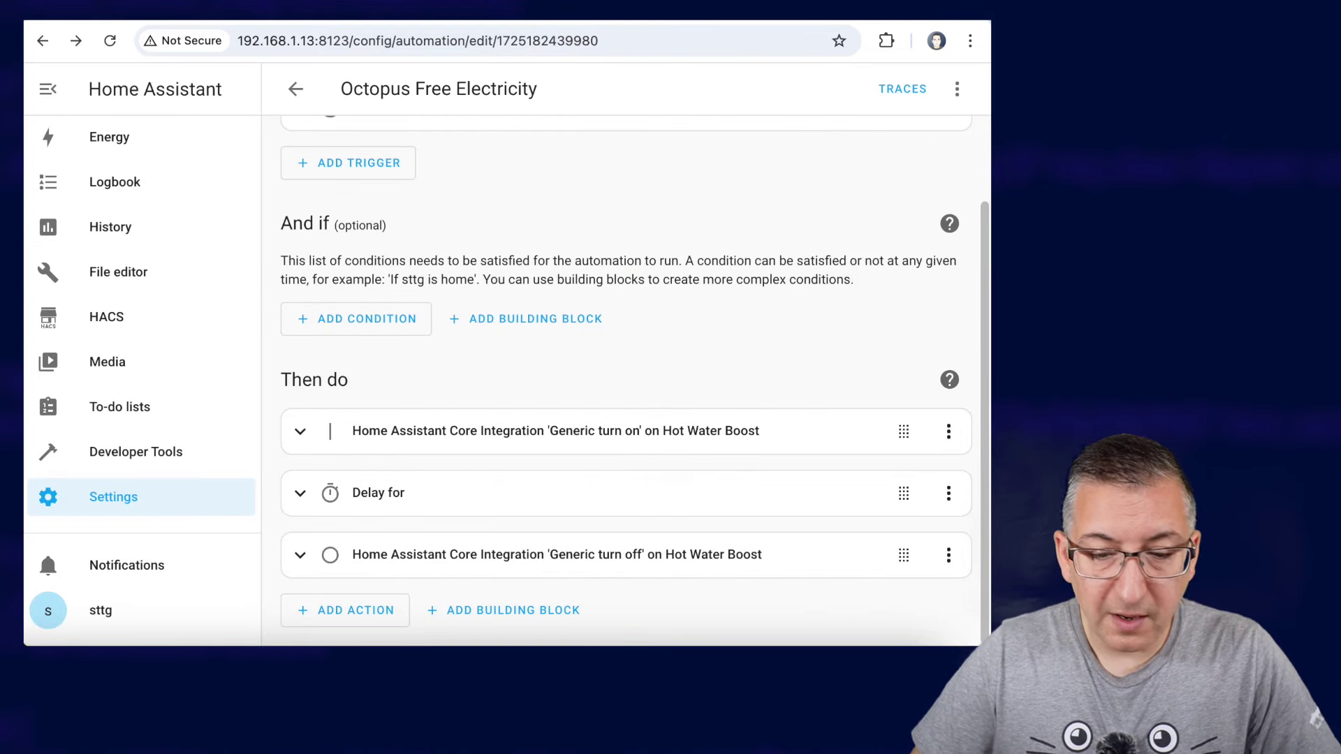
# Add the Octopus Free Electricity automation entity to the Octopus Free Electricity card on the Overview dashboard, save the card and finish editing
pyautogui.scroll(2, 159, 240)
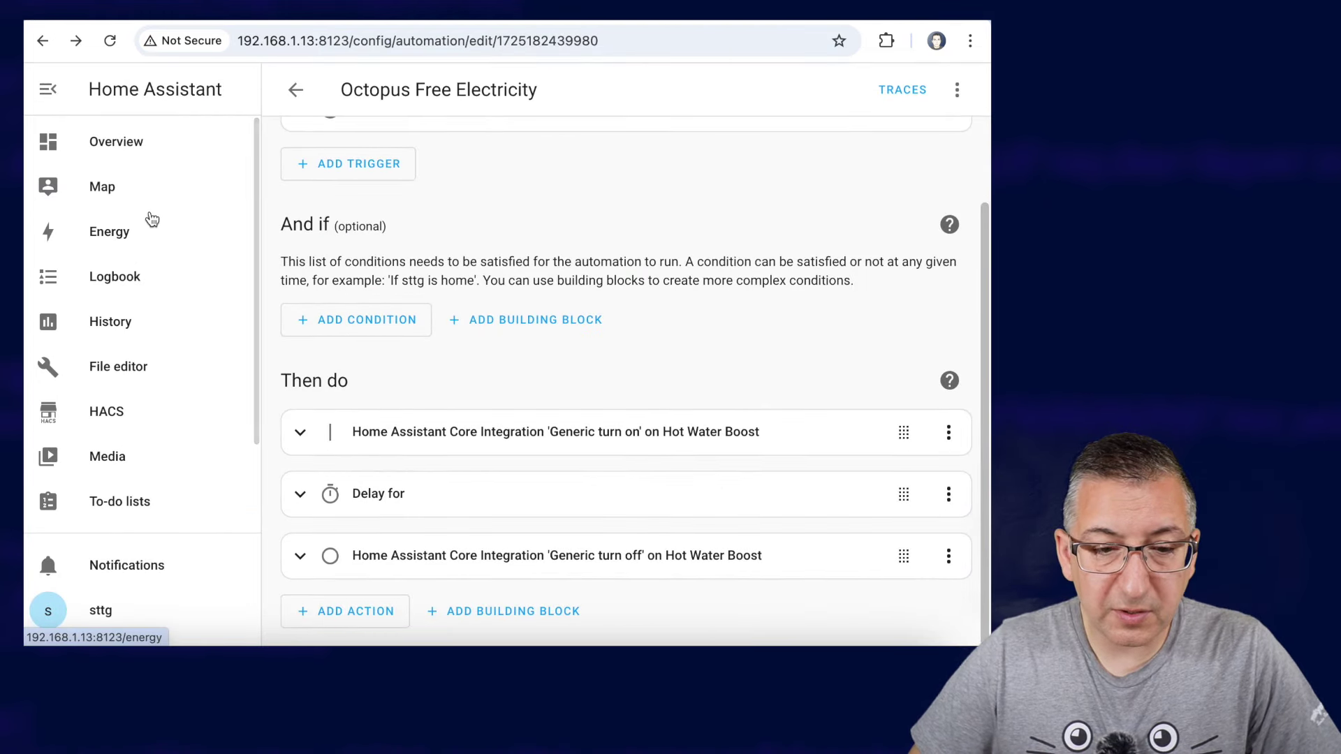
pyautogui.click(120, 146)
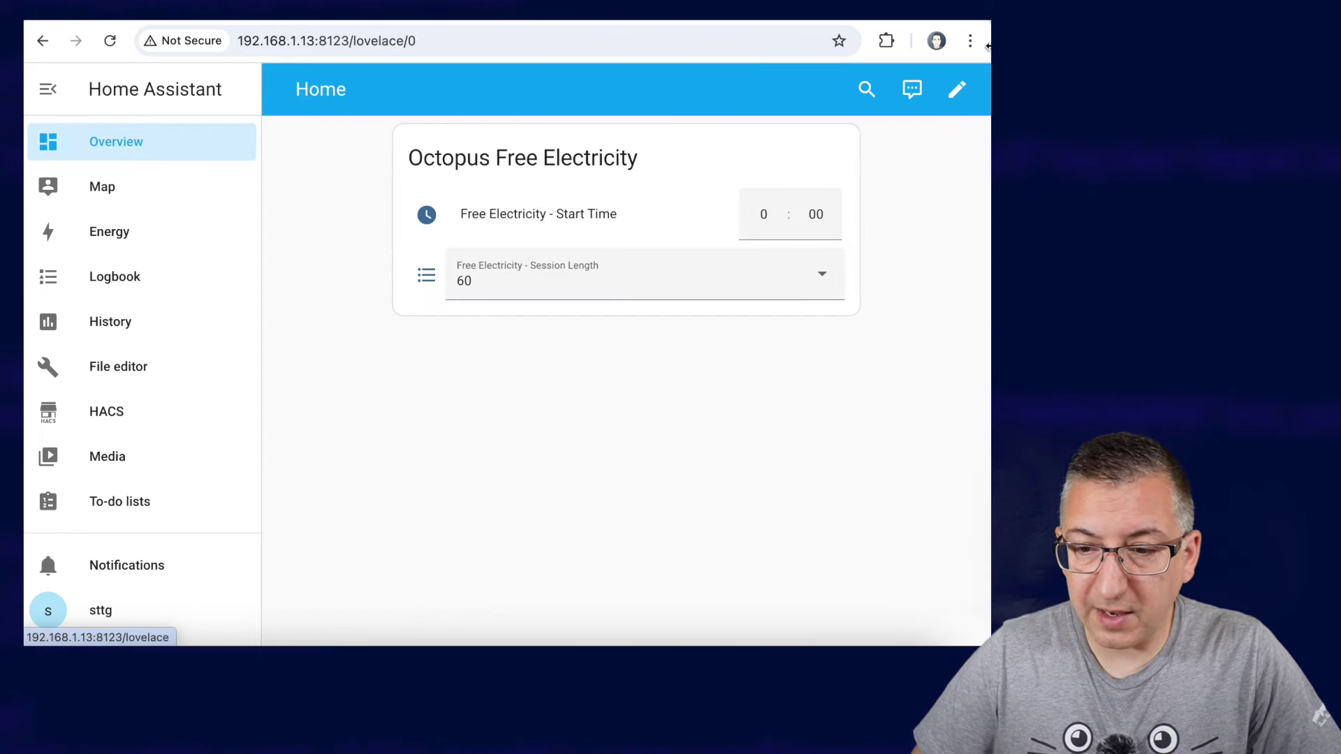
pyautogui.click(959, 95)
pyautogui.moveTo(380, 479)
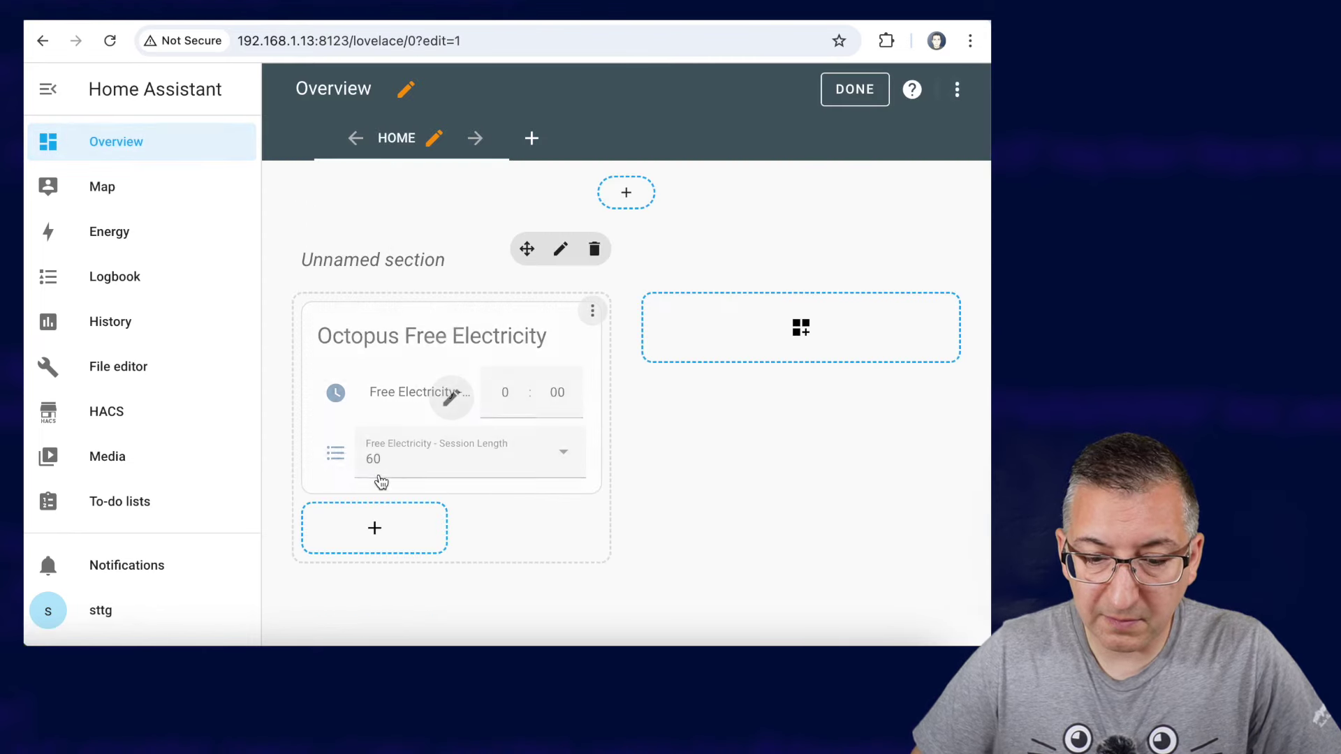
pyautogui.click(452, 398)
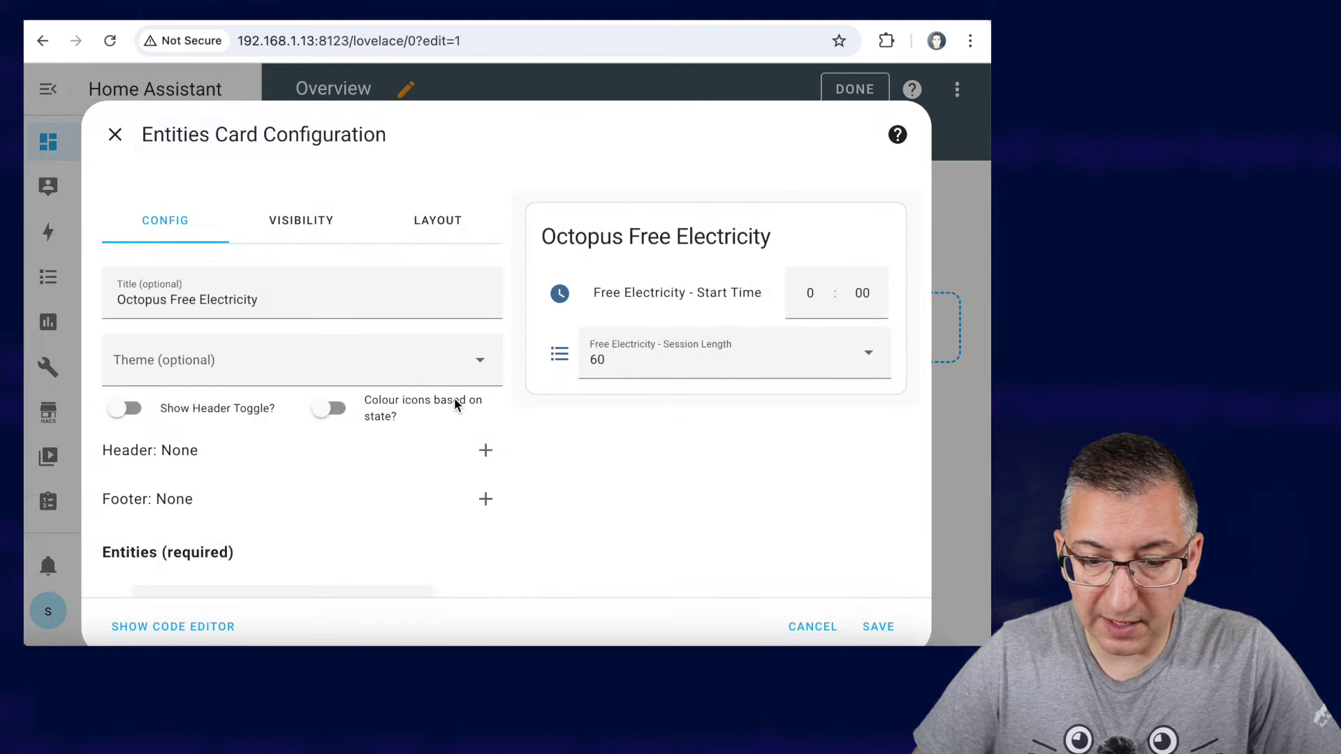
pyautogui.scroll(-3, 408, 479)
pyautogui.click(228, 551)
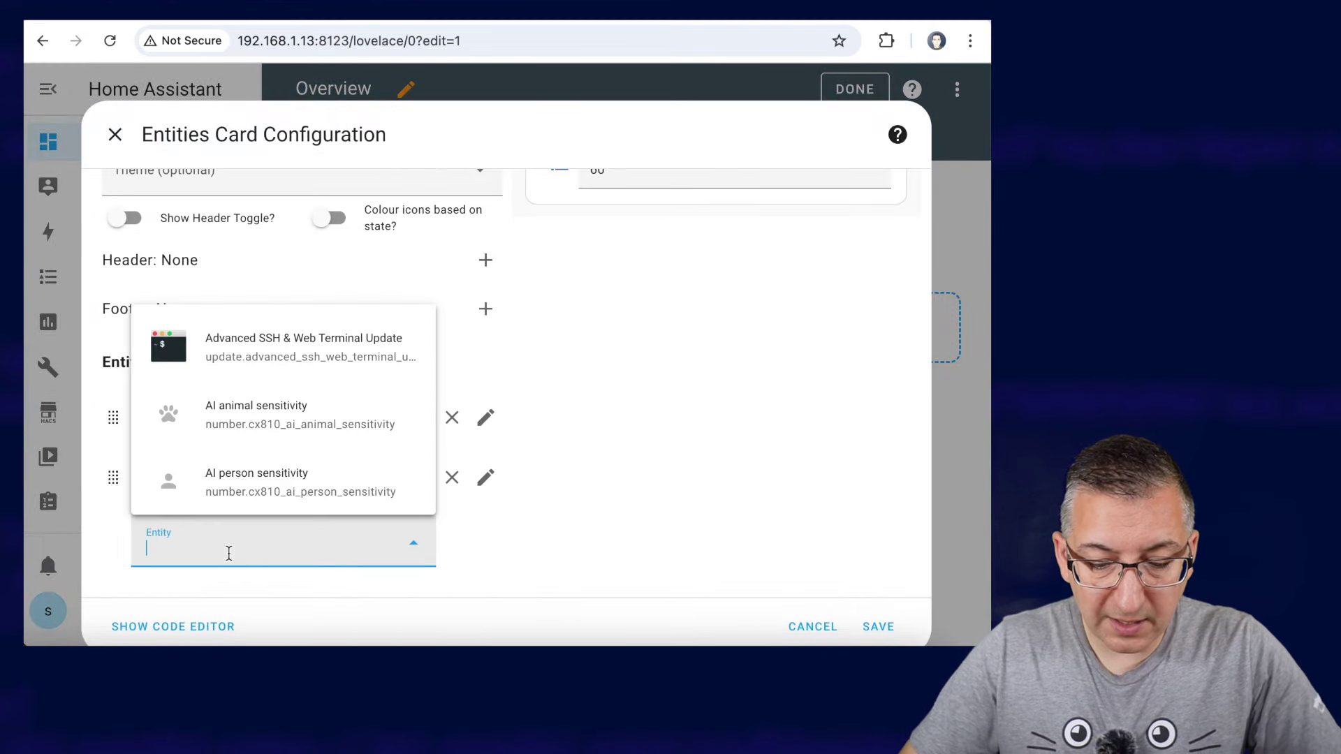
pyautogui.write('octopus')
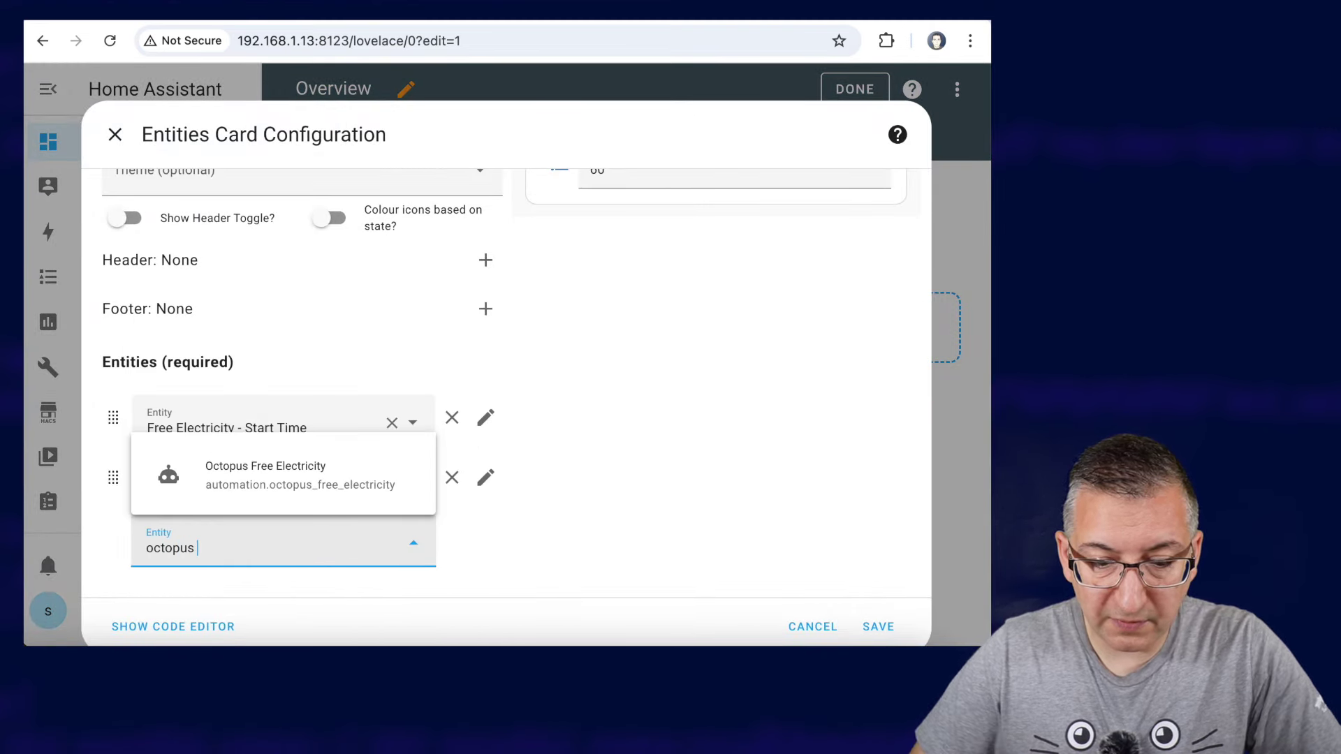
pyautogui.click(292, 484)
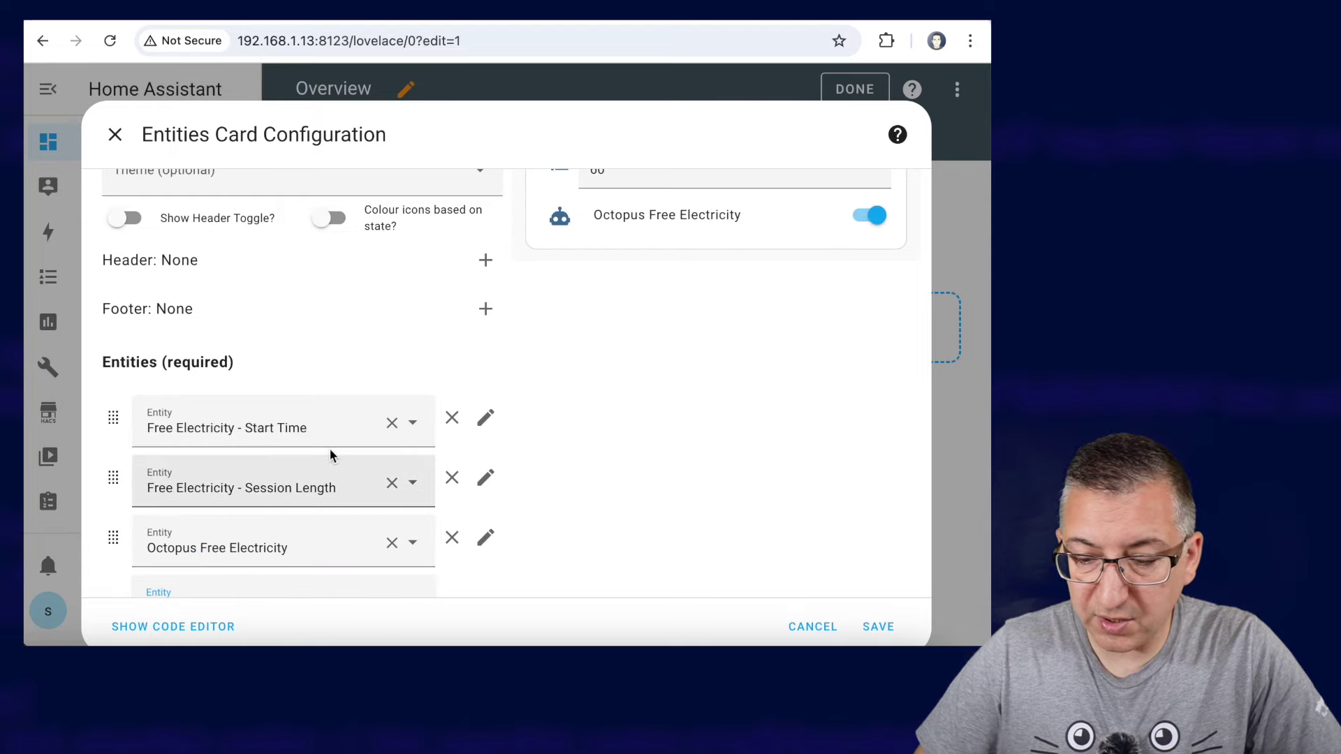
pyautogui.click(878, 626)
pyautogui.click(863, 91)
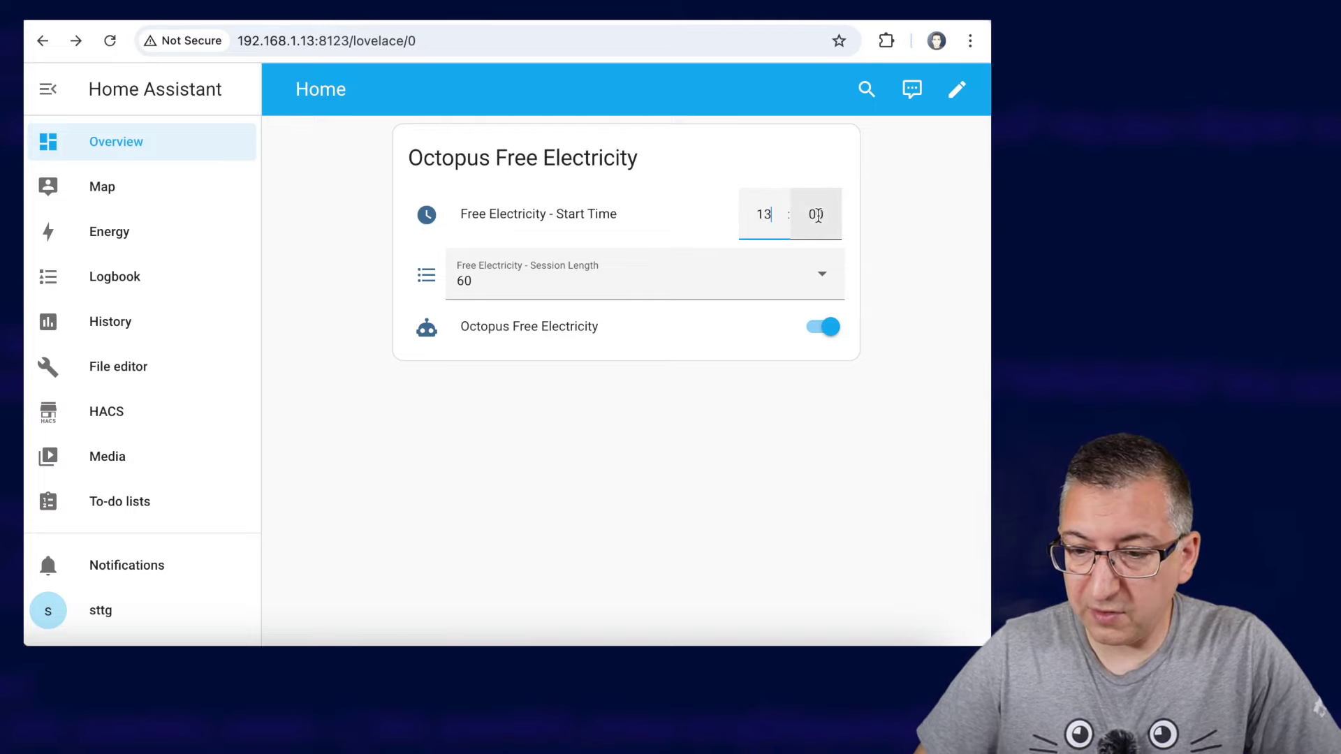
# Set the Free Electricity start time to 13:00 and choose 60 as the session length on the dashboard card
pyautogui.click(533, 296)
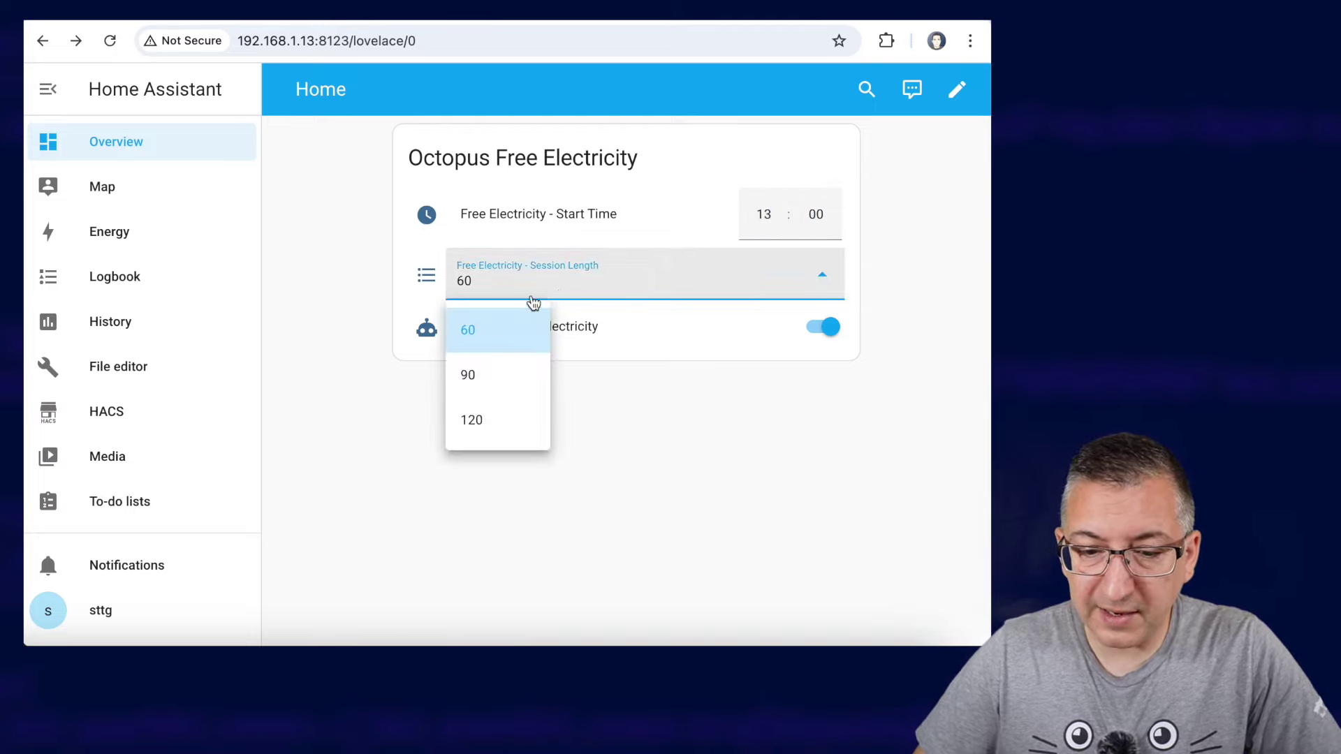
pyautogui.click(484, 330)
pyautogui.click(356, 276)
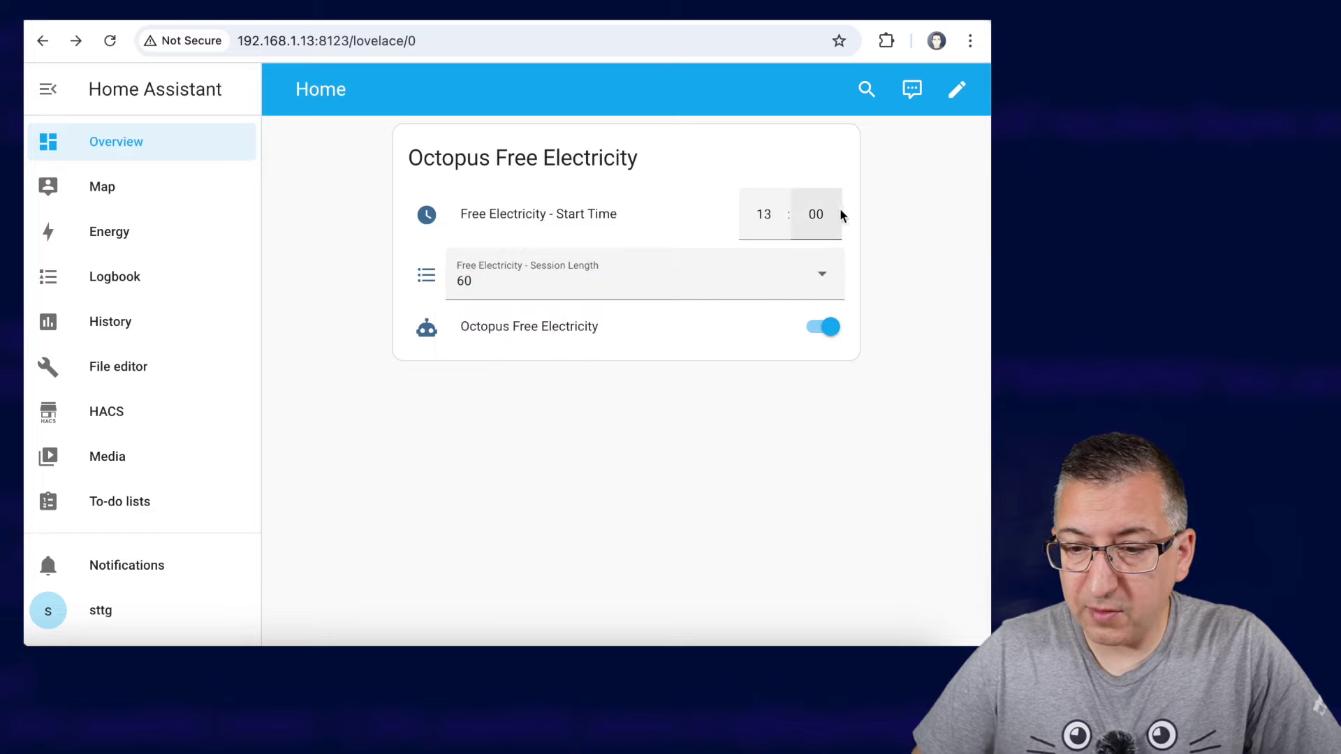